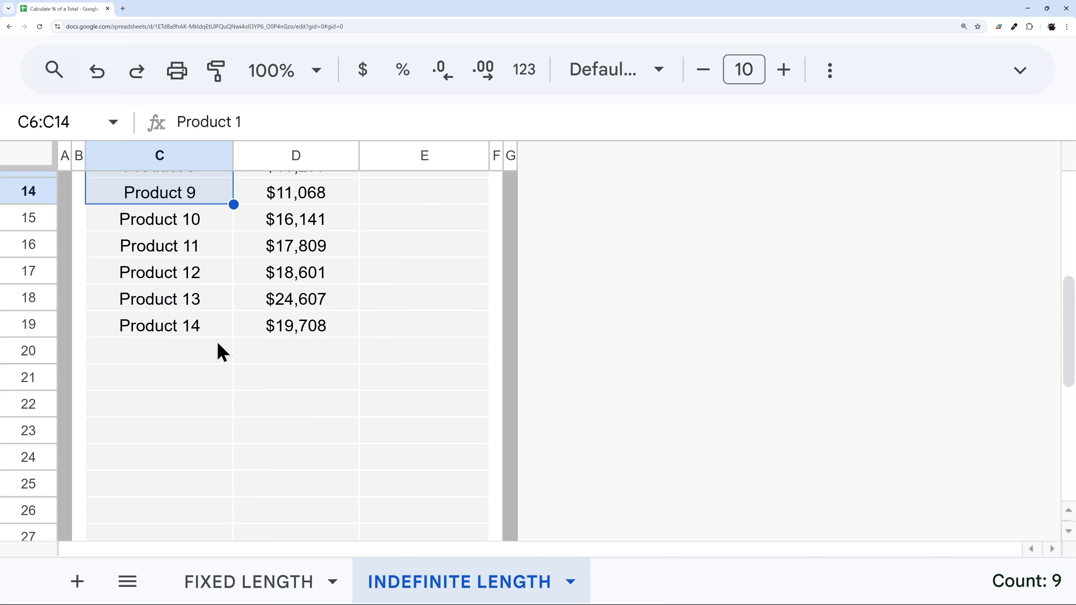
- On the FIXED LENGTH sheet, total the monthly revenue in D18 with =sum(D6:D17)
{"action": "left_click_drag", "start_coordinate": [207, 351], "coordinate": [428, 380]}
{"action": "left_click", "coordinate": [280, 582]}
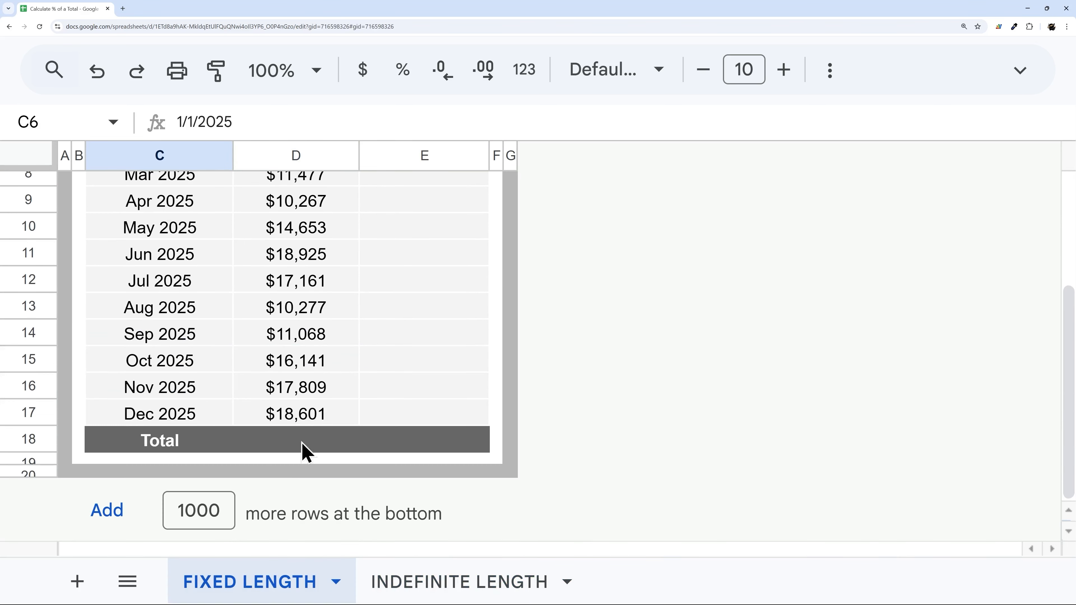
{"action": "scroll", "coordinate": [302, 424], "scroll_direction": "up", "scroll_amount": 3}
{"action": "scroll", "coordinate": [302, 377], "scroll_direction": "down", "scroll_amount": 3}
{"action": "scroll", "coordinate": [306, 396], "scroll_direction": "up", "scroll_amount": 4}
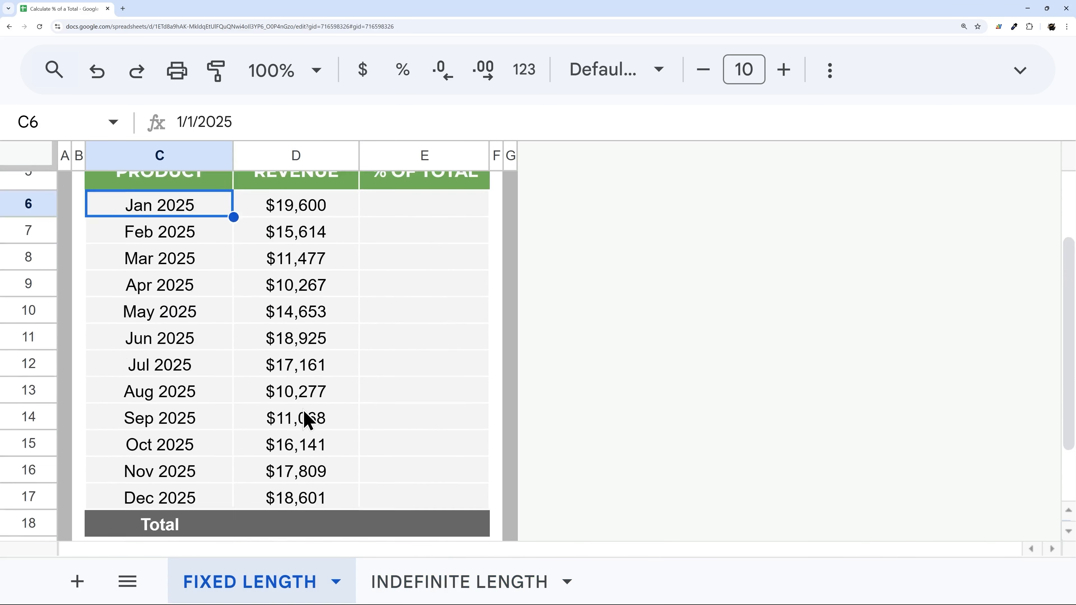
{"action": "left_click", "coordinate": [286, 290]}
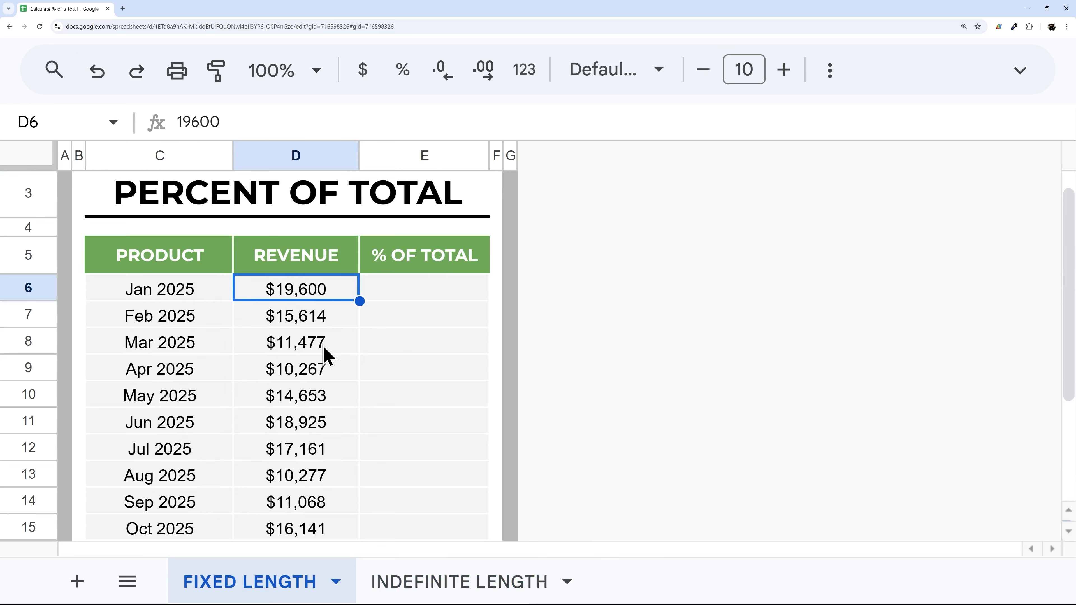
{"action": "scroll", "coordinate": [297, 335], "scroll_direction": "down", "scroll_amount": 4}
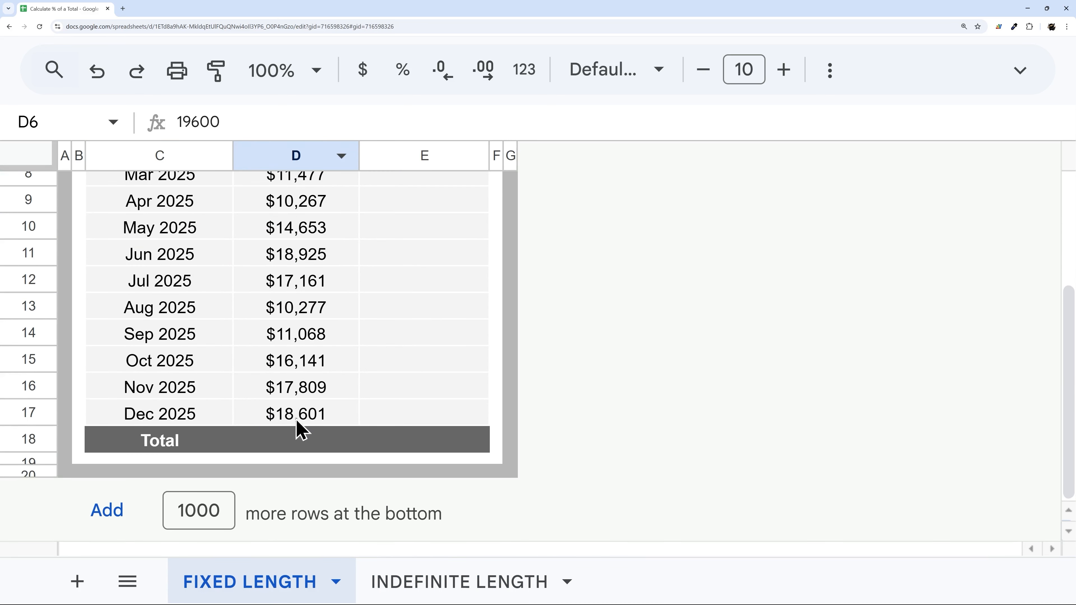
{"action": "left_click", "coordinate": [300, 445]}
{"action": "type", "text": "="}
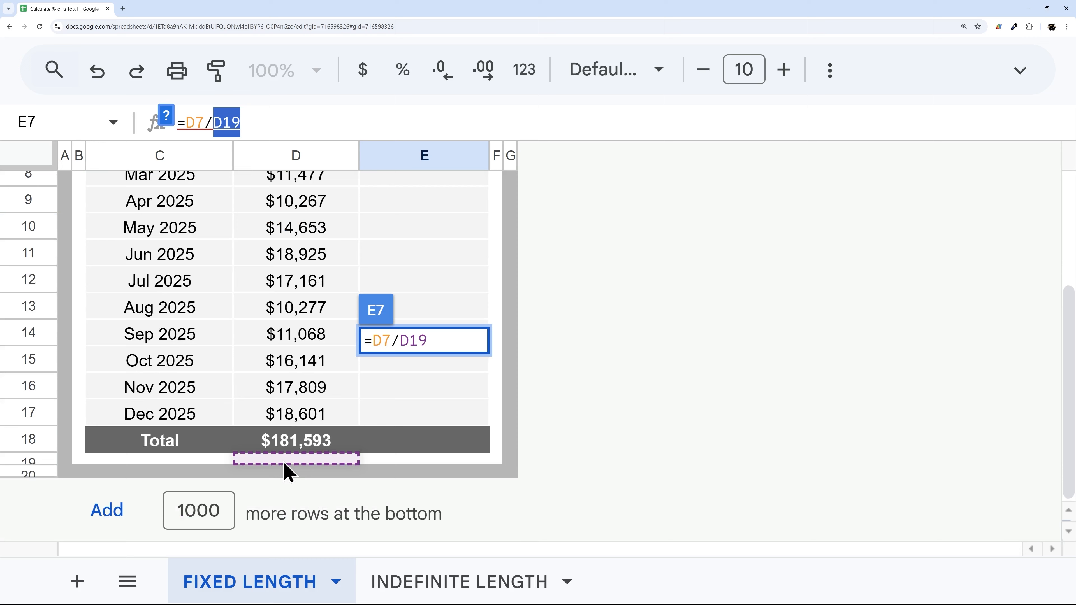
- Leave the formula in E7 and clear it from the cell
{"action": "key", "text": "Escape"}
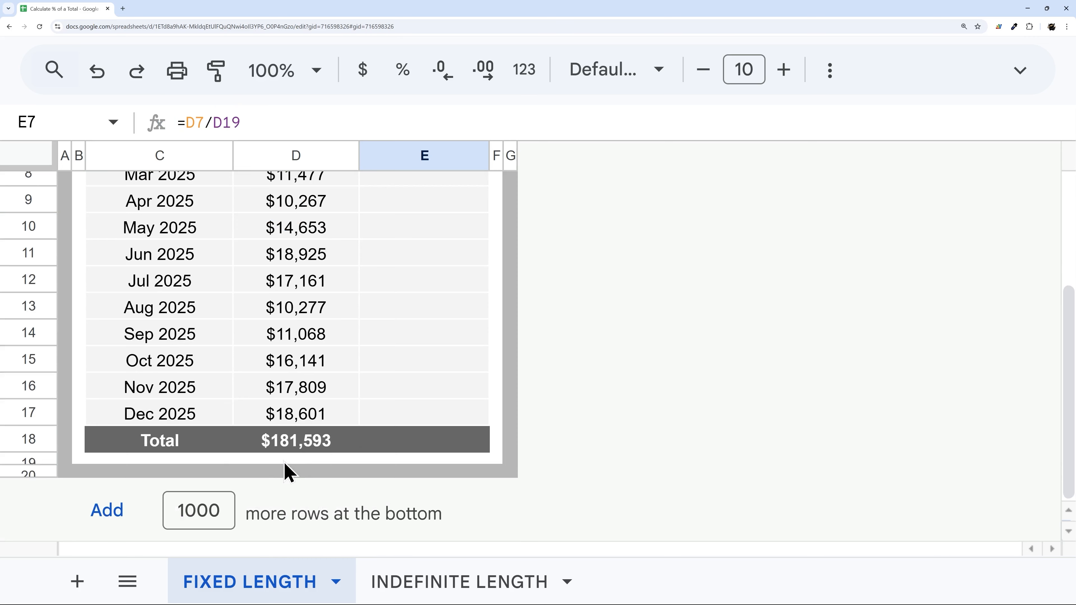
{"action": "scroll", "coordinate": [387, 396], "scroll_direction": "up", "scroll_amount": 5}
{"action": "key", "text": "Delete"}
- Lock the total's row in the Jan 2025 percentage formula so E6 reads =D6/D$18
{"action": "left_click", "coordinate": [424, 313]}
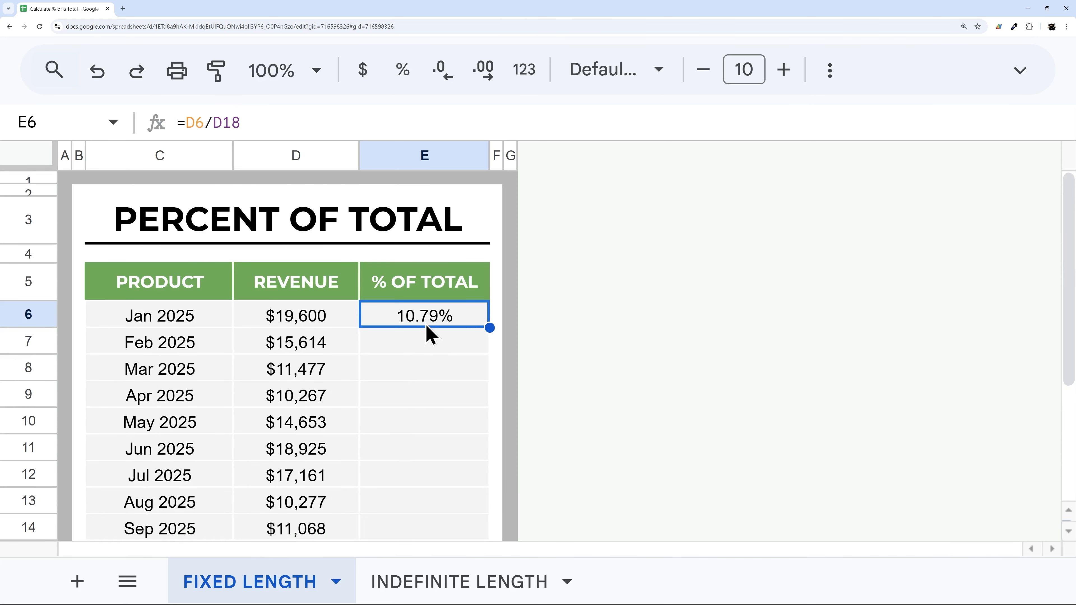
{"action": "double_click", "coordinate": [423, 315]}
{"action": "double_click", "coordinate": [409, 317]}
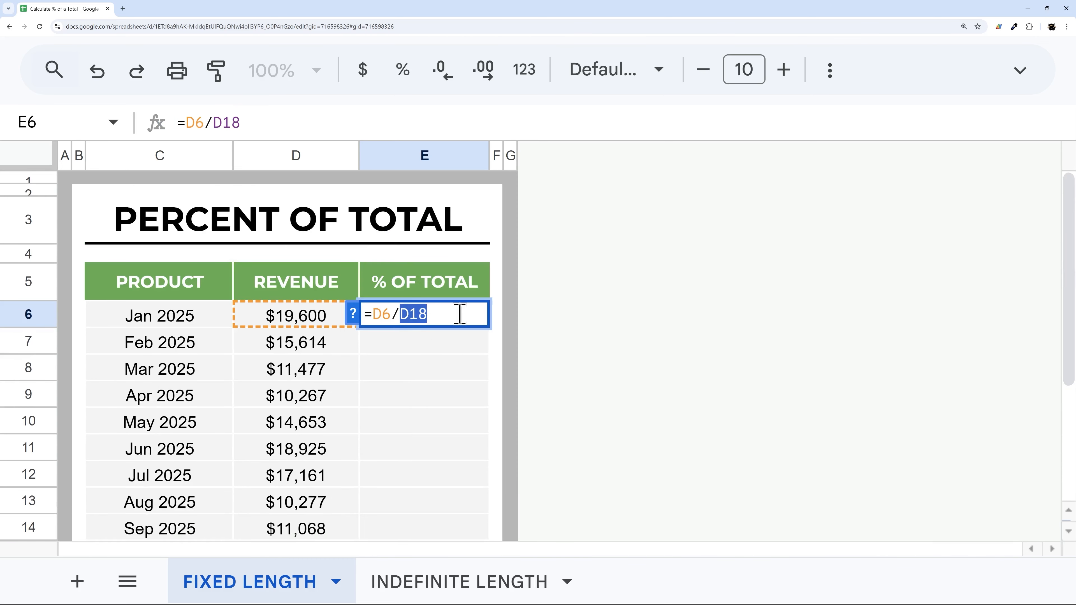
{"action": "left_click", "coordinate": [410, 317]}
{"action": "type", "text": "$"}
{"action": "key", "text": "Return"}
{"action": "key", "text": "Up"}
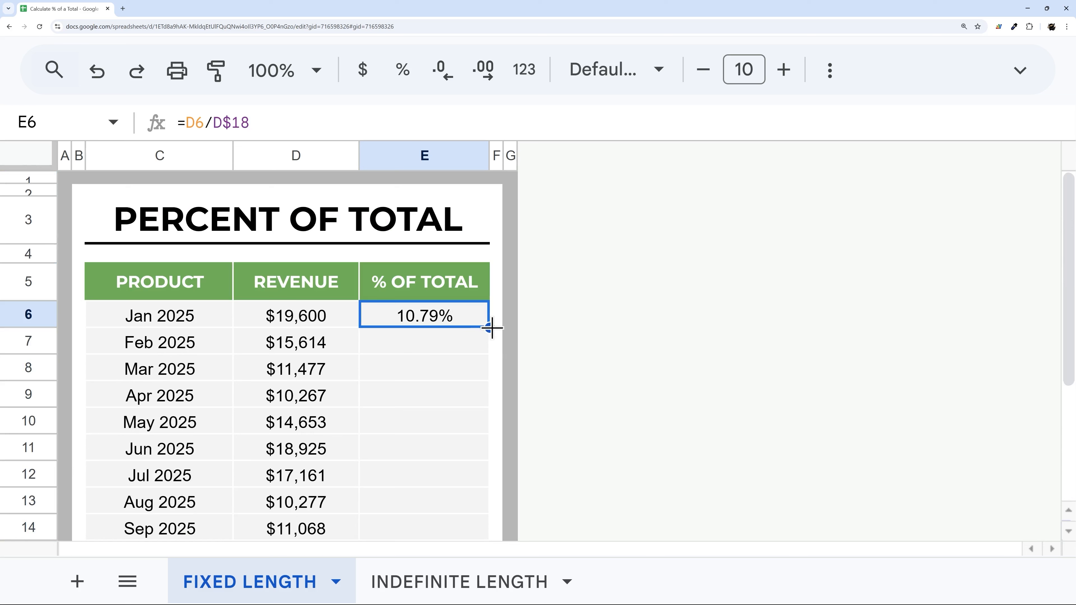
- Fill the % OF TOTAL formula from E6 down to the Dec 2025 row, E17
{"action": "left_click_drag", "start_coordinate": [490, 326], "coordinate": [471, 474]}
{"action": "left_click", "coordinate": [420, 468]}
{"action": "key", "text": "ctrl+z"}
{"action": "scroll", "coordinate": [424, 339], "scroll_direction": "up", "scroll_amount": 4}
{"action": "left_click", "coordinate": [424, 320]}
- Check the revenue total formula in D18 and switch to the INDEFINITE LENGTH sheet
{"action": "scroll", "coordinate": [333, 363], "scroll_direction": "down", "scroll_amount": 4}
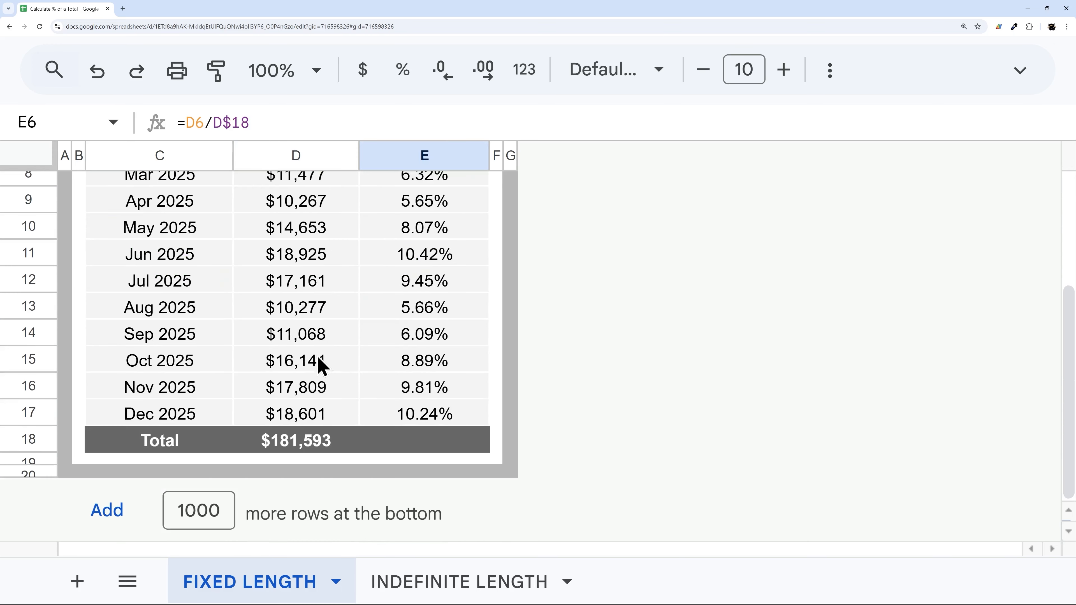
{"action": "left_click", "coordinate": [280, 446]}
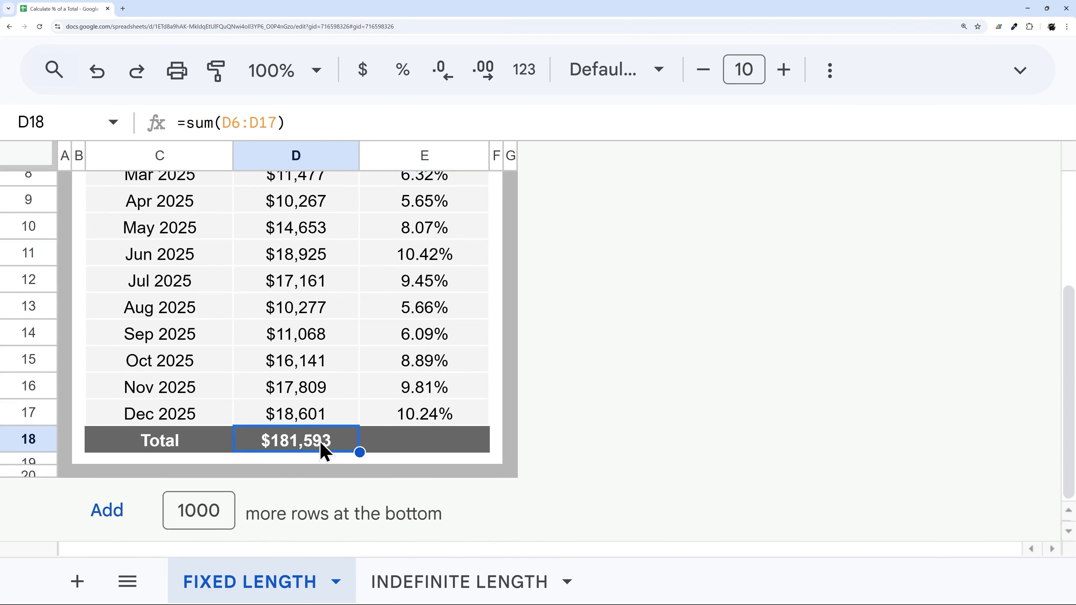
{"action": "scroll", "coordinate": [322, 449], "scroll_direction": "up", "scroll_amount": 5}
{"action": "left_click", "coordinate": [437, 251]}
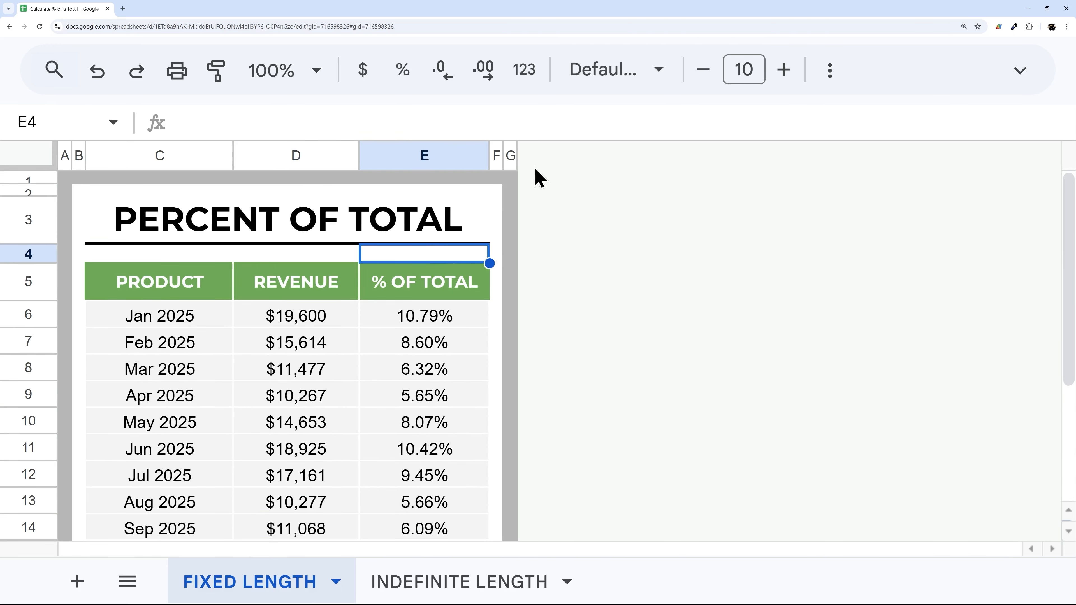
{"action": "left_click", "coordinate": [433, 324]}
{"action": "left_click", "coordinate": [459, 581]}
{"action": "left_click", "coordinate": [413, 313]}
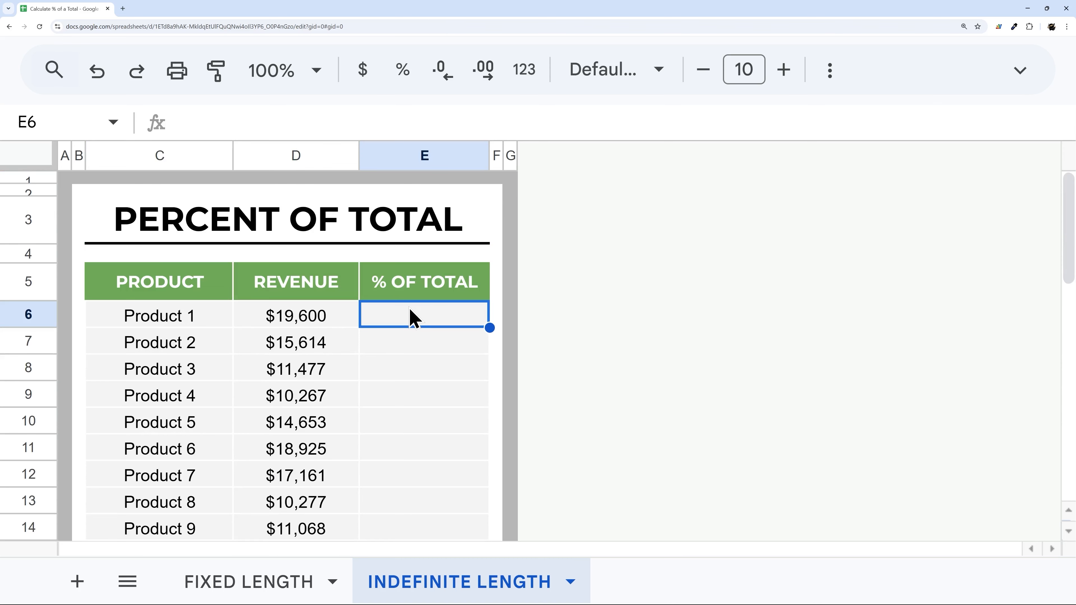
{"action": "type", "text": "="}
{"action": "left_click", "coordinate": [301, 320]}
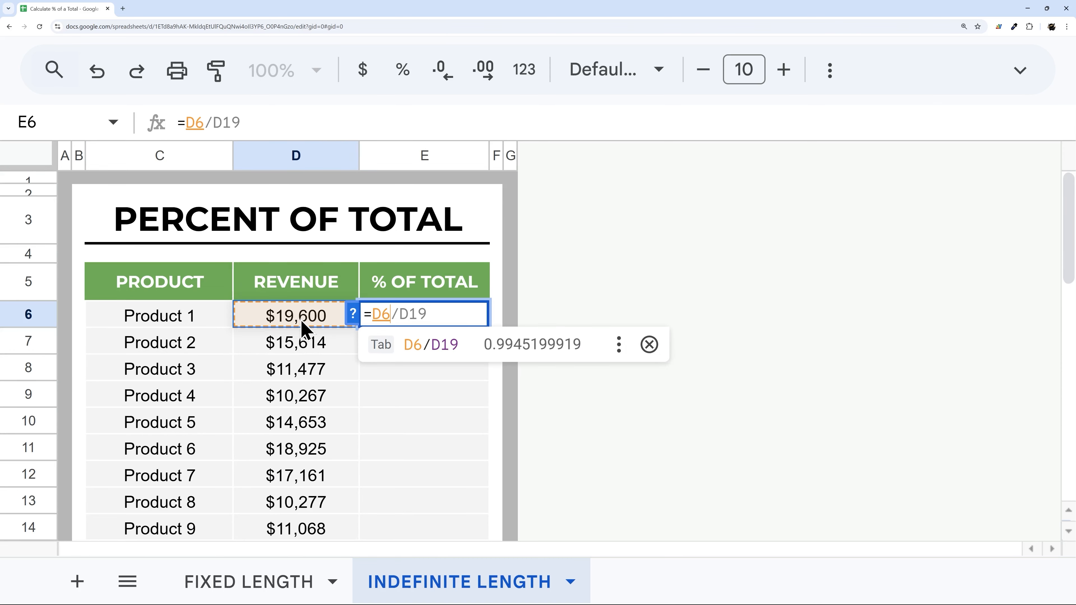
{"action": "scroll", "coordinate": [278, 384], "scroll_direction": "down", "scroll_amount": 3}
{"action": "scroll", "coordinate": [282, 403], "scroll_direction": "down", "scroll_amount": 1}
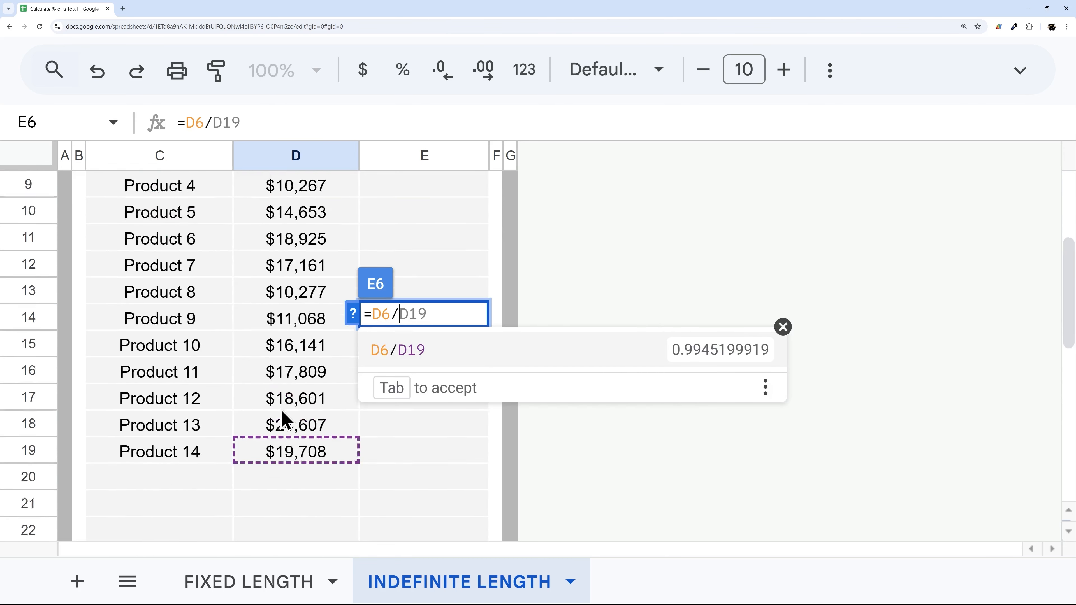
{"action": "scroll", "coordinate": [286, 382], "scroll_direction": "up", "scroll_amount": 2}
{"action": "scroll", "coordinate": [299, 403], "scroll_direction": "down", "scroll_amount": 4}
{"action": "scroll", "coordinate": [310, 444], "scroll_direction": "up", "scroll_amount": 4}
{"action": "key", "text": "Escape"}
- Enter =sum(D6:D) in E4, above the % OF TOTAL header, to total the open-ended revenue column
{"action": "scroll", "coordinate": [311, 445], "scroll_direction": "up", "scroll_amount": 1}
{"action": "left_click", "coordinate": [423, 253]}
{"action": "type", "text": "=sum("}
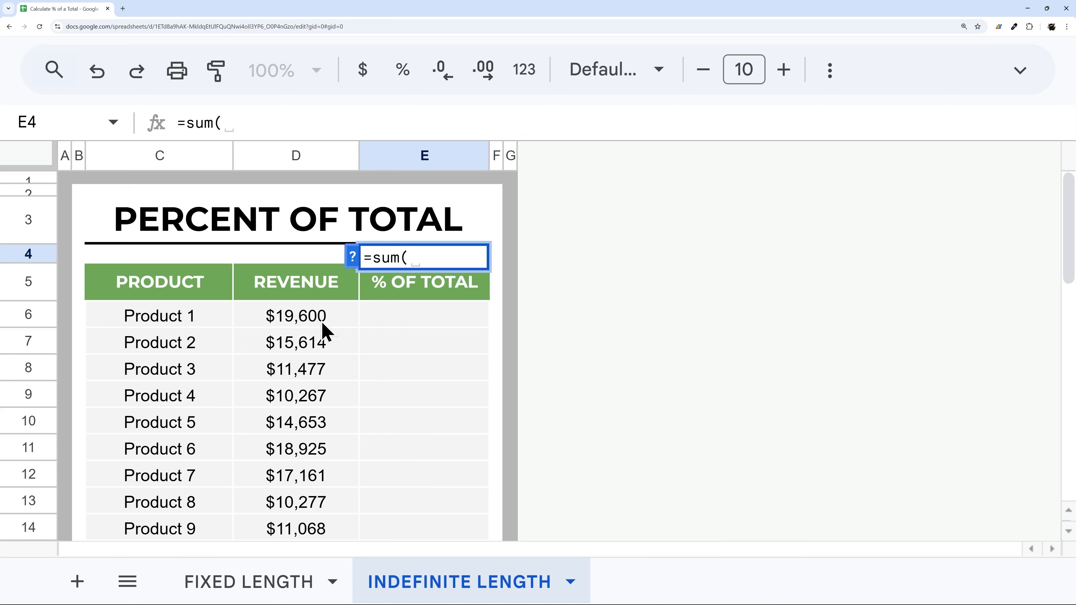
{"action": "left_click_drag", "start_coordinate": [324, 326], "coordinate": [327, 432]}
{"action": "key", "text": "BackSpace"}
{"action": "key", "text": "BackSpace"}
{"action": "type", "text": ")"}
{"action": "key", "text": "Return"}
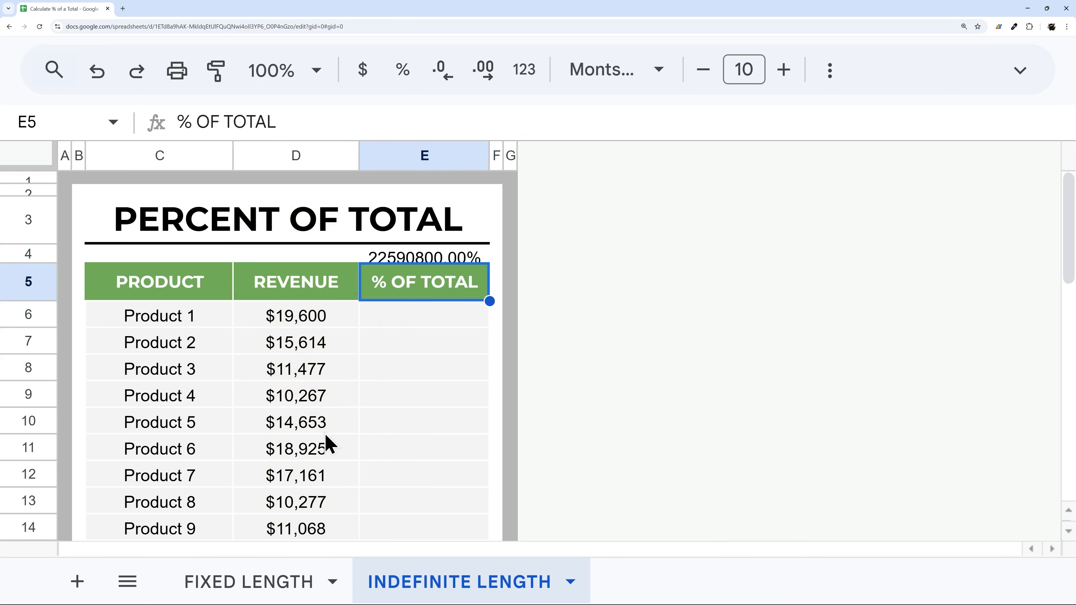
- Format E4 as currency without decimals and make row 4 slightly taller
{"action": "left_click", "coordinate": [436, 259]}
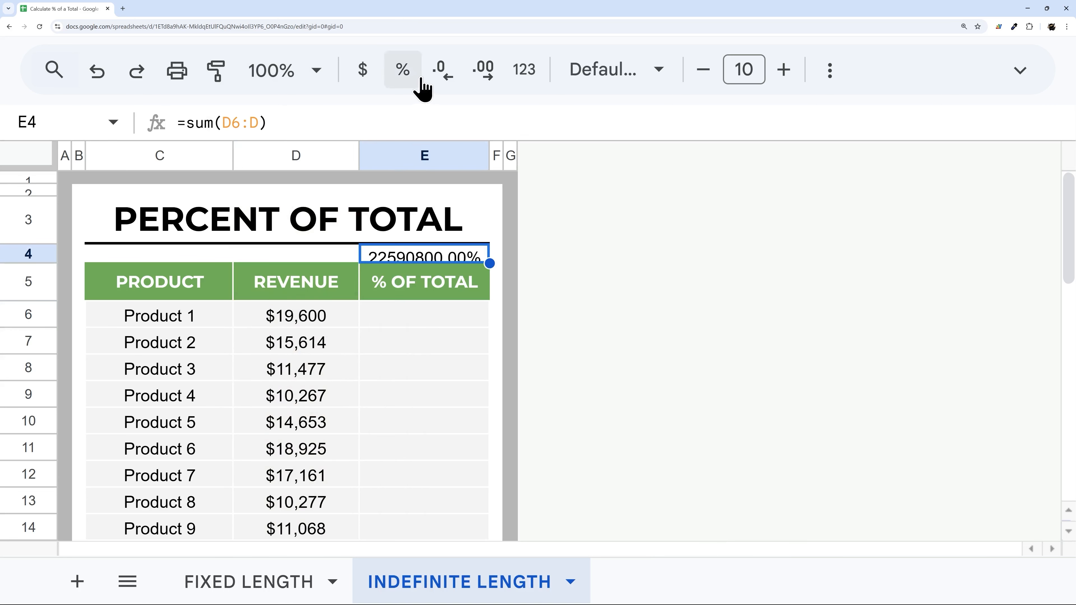
{"action": "left_click", "coordinate": [364, 72]}
{"action": "left_click", "coordinate": [443, 70]}
{"action": "left_click", "coordinate": [442, 70]}
{"action": "left_click_drag", "start_coordinate": [28, 263], "coordinate": [29, 275]}
{"action": "left_click", "coordinate": [424, 327]}
{"action": "type", "text": "="}
{"action": "left_click", "coordinate": [296, 327]}
{"action": "type", "text": "/"}
{"action": "left_click", "coordinate": [424, 266]}
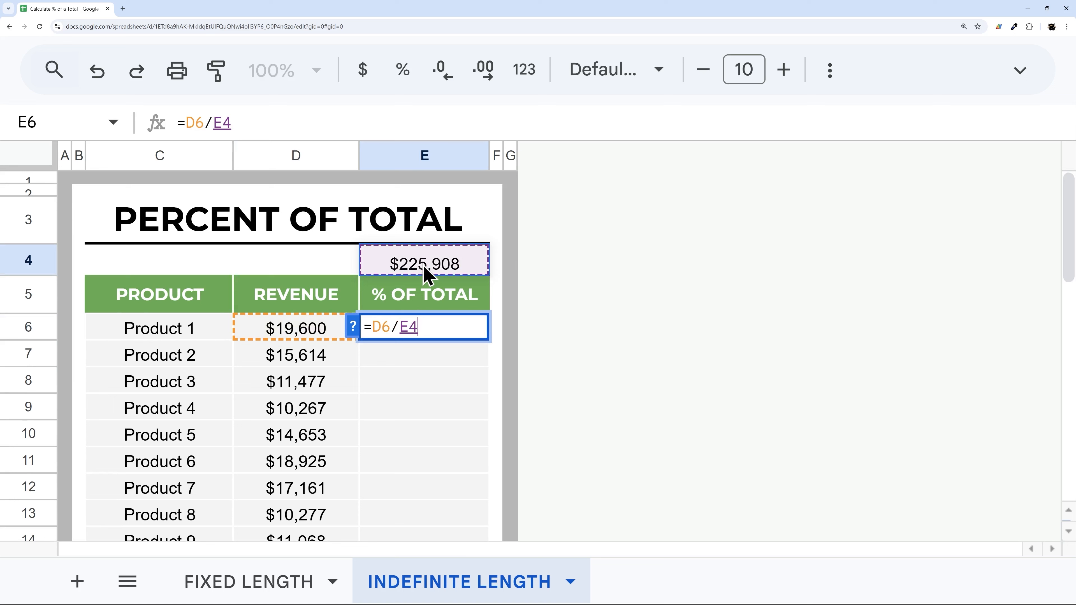
{"action": "key", "text": "Escape"}
- Clear the revenue total formula from E4
{"action": "left_click", "coordinate": [407, 266]}
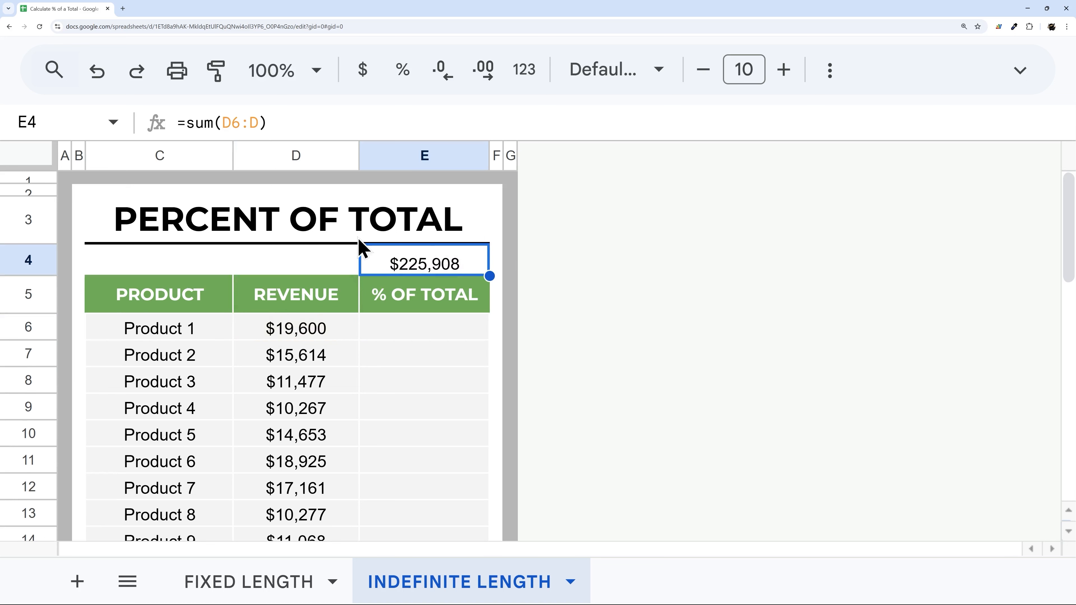
{"action": "key", "text": "Delete"}
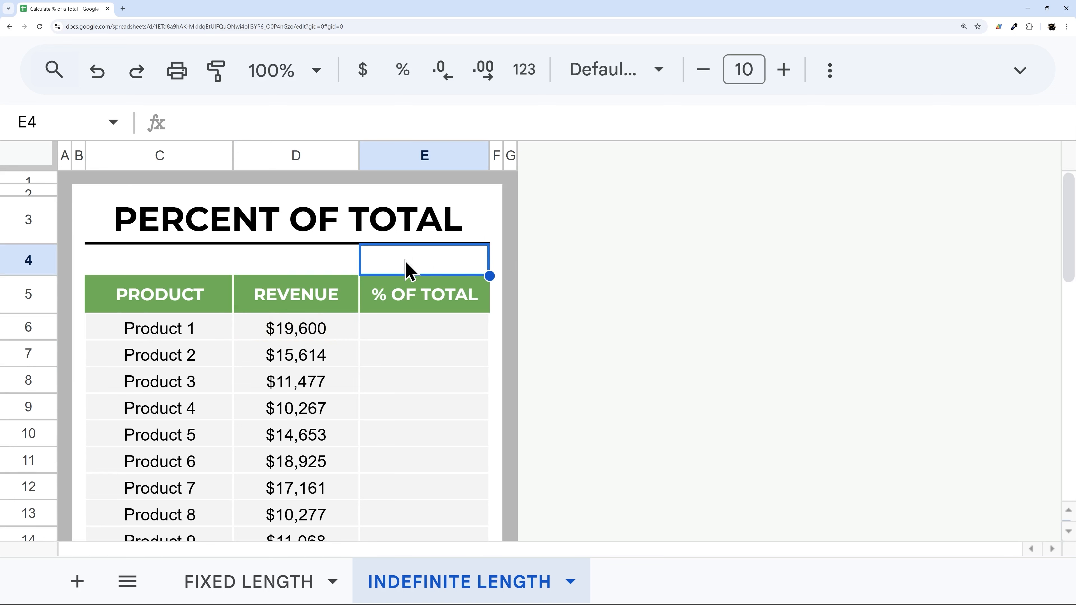
- Write the formula =D6/sum(D6:D) in E6 for Product 1's share of total revenue
{"action": "left_click", "coordinate": [415, 325]}
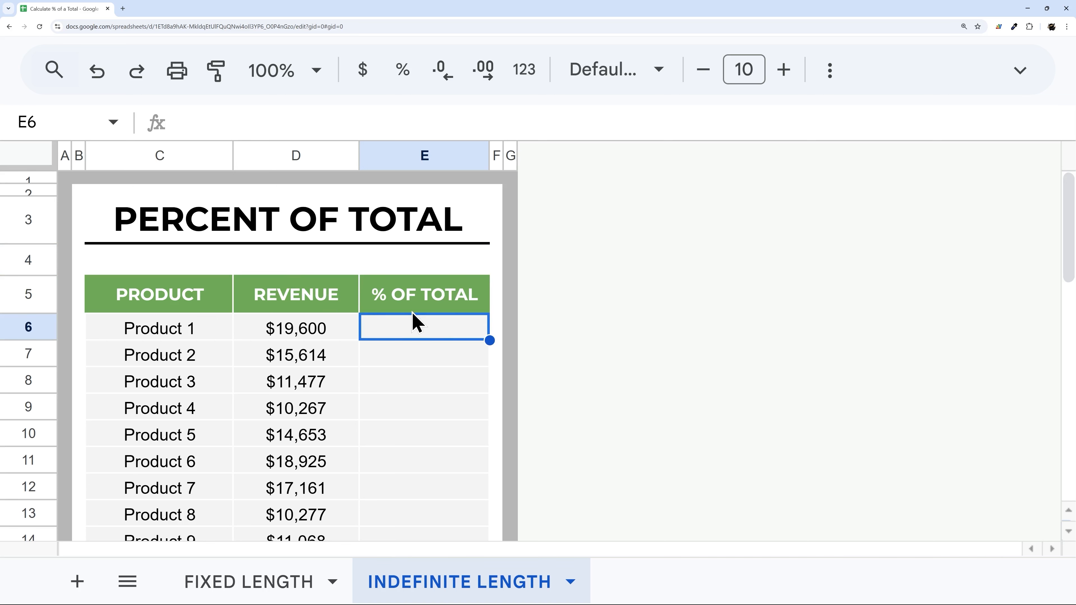
{"action": "type", "text": "="}
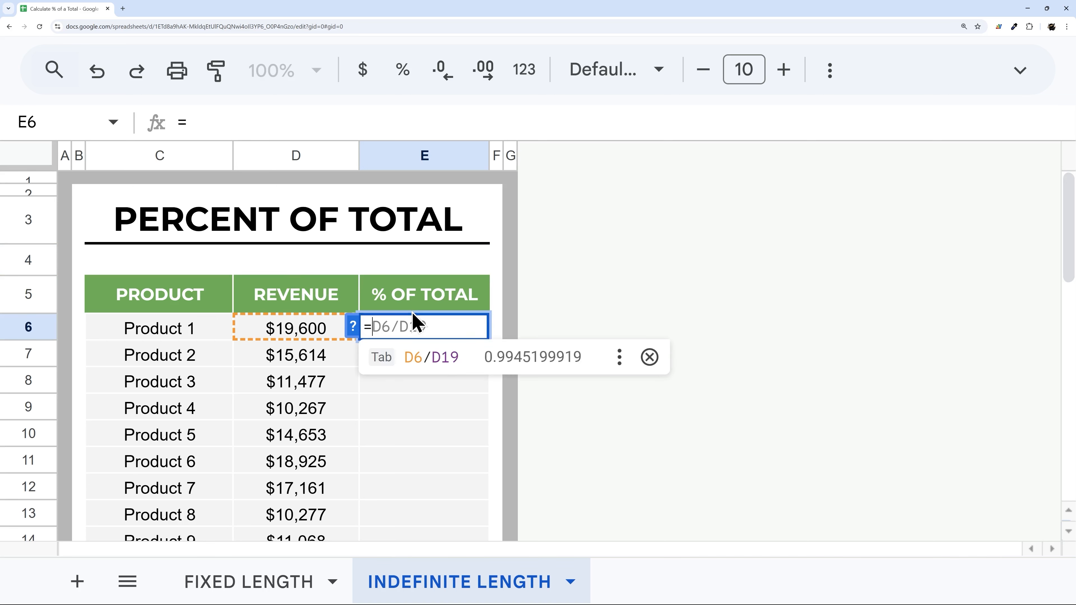
{"action": "left_click", "coordinate": [290, 335]}
{"action": "type", "text": "/"}
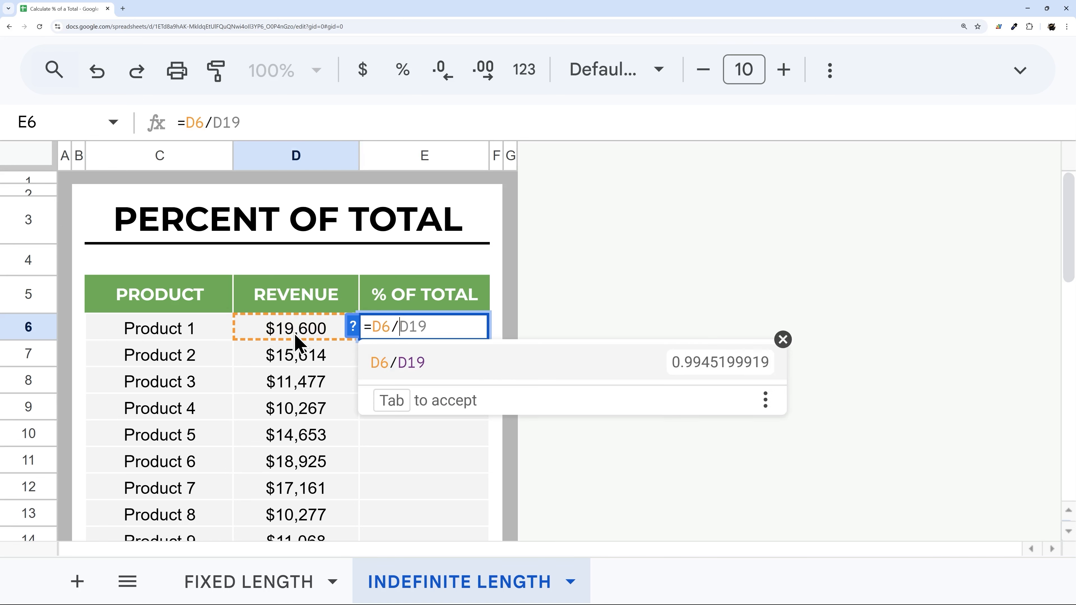
{"action": "type", "text": "sum("}
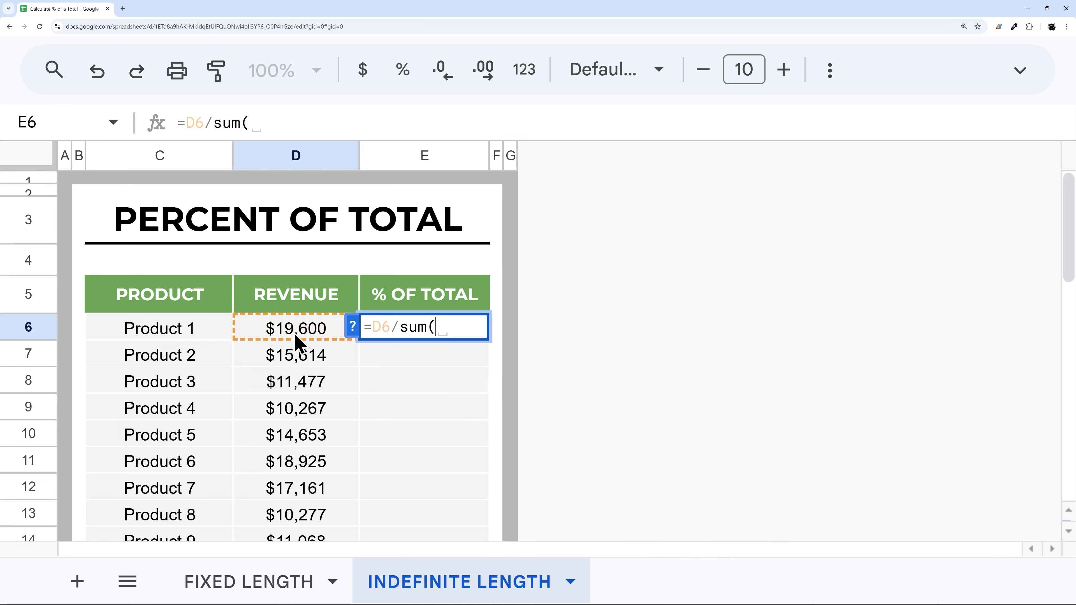
{"action": "left_click_drag", "start_coordinate": [301, 339], "coordinate": [303, 408]}
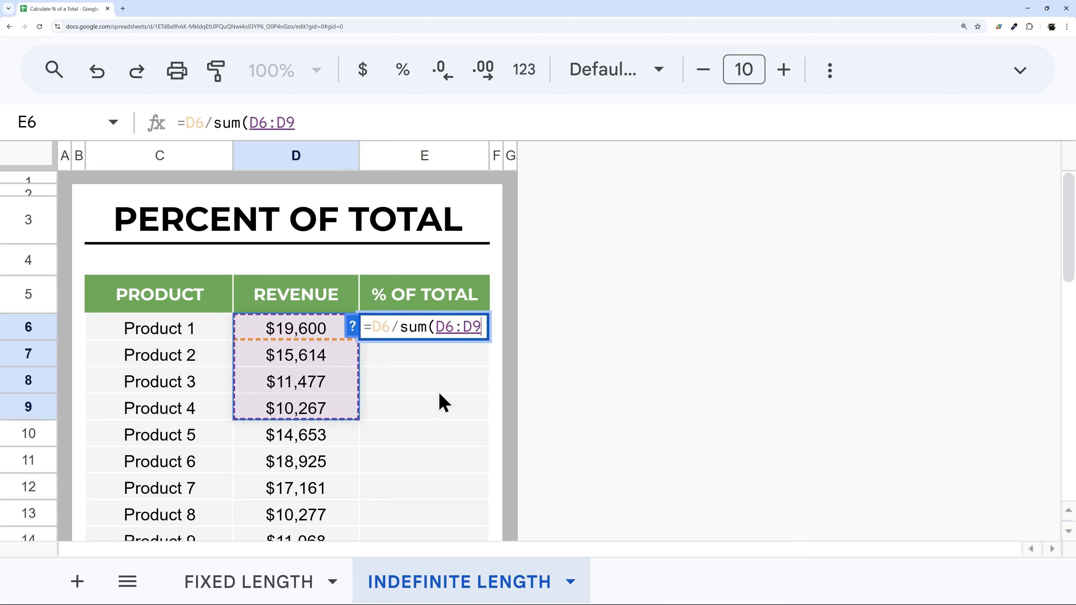
{"action": "scroll", "coordinate": [301, 365], "scroll_direction": "down", "scroll_amount": 3}
{"action": "scroll", "coordinate": [307, 353], "scroll_direction": "up", "scroll_amount": 3}
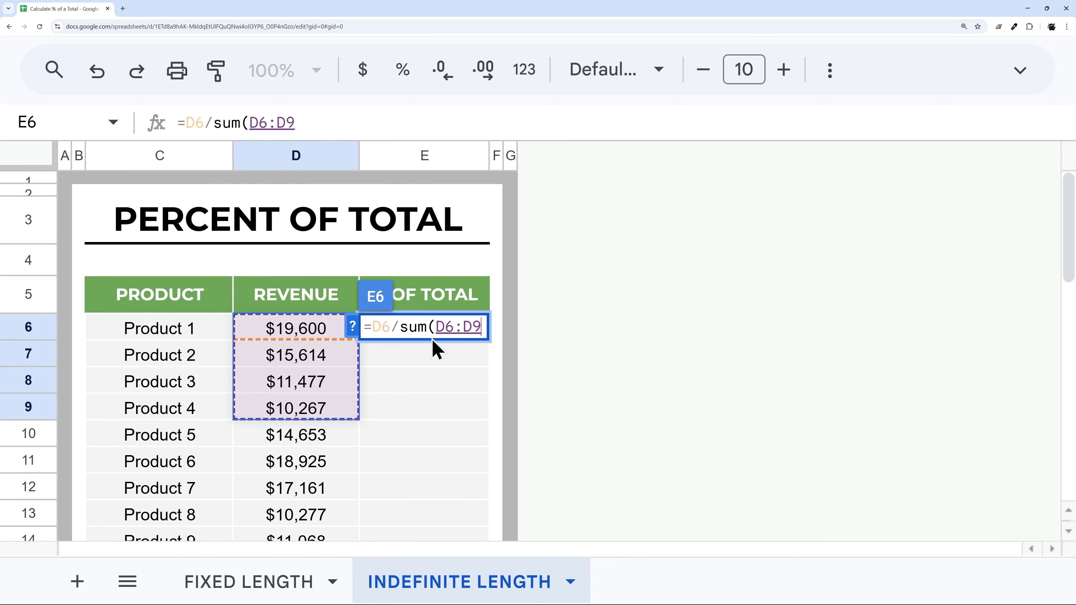
{"action": "key", "text": "BackSpace"}
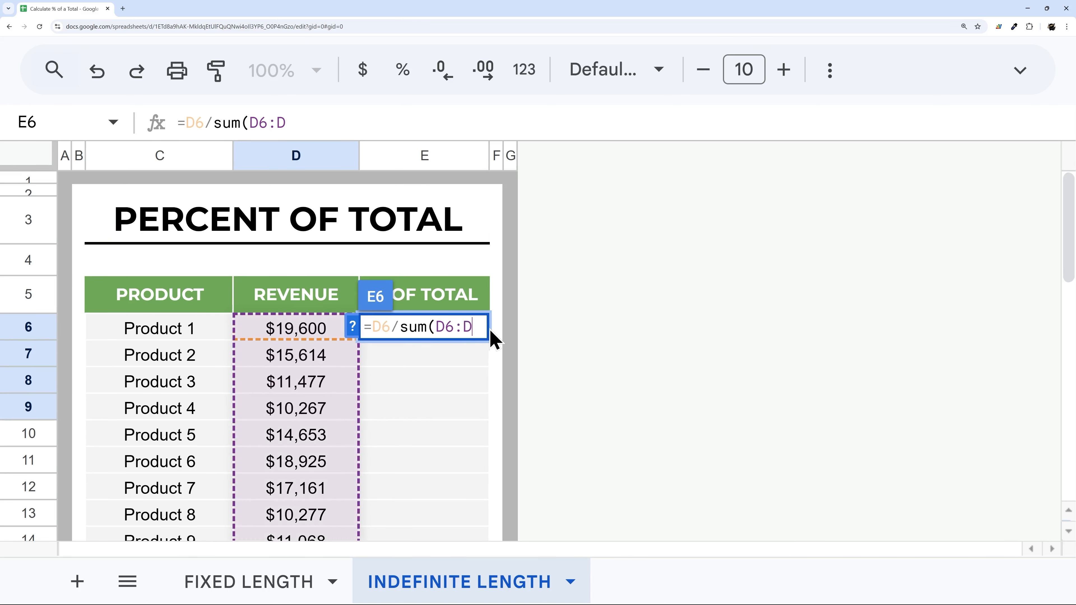
{"action": "type", "text": ")"}
- Lock the starting row of the sum range so the E6 formula reads =D6/sum(D$6:D)
{"action": "key", "text": "shift+Left"}
{"action": "key", "text": "shift+Left"}
{"action": "key", "text": "shift+Left"}
{"action": "key", "text": "shift+Left"}
{"action": "key", "text": "shift+Left"}
{"action": "key", "text": "shift+Left"}
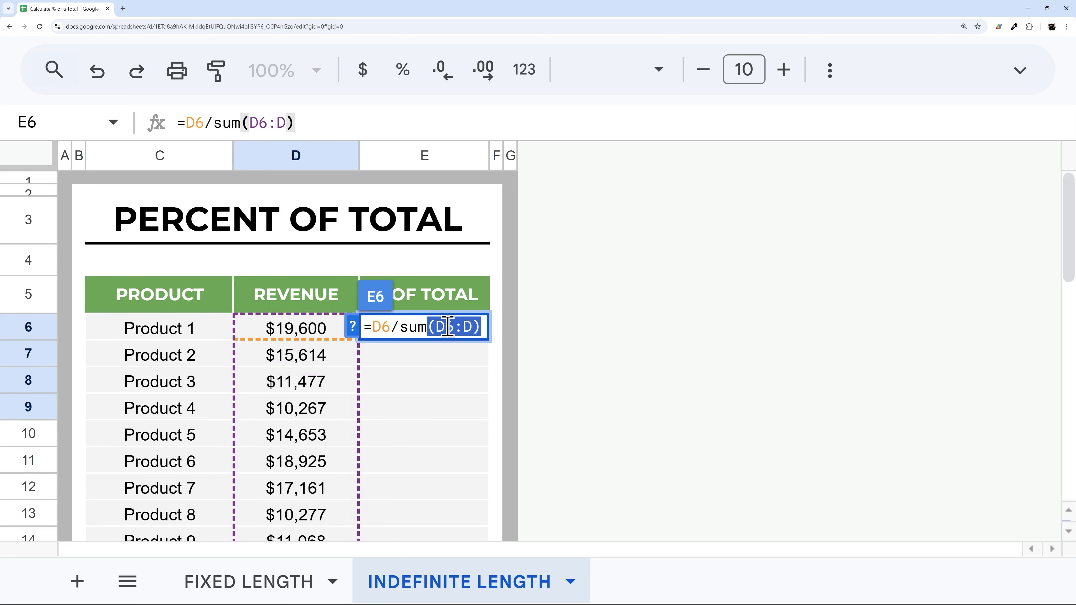
{"action": "left_click", "coordinate": [448, 327]}
{"action": "type", "text": "$"}
{"action": "key", "text": "Return"}
- Fill the % OF TOTAL formula from E6 down to the Product 14 row, E19
{"action": "left_click", "coordinate": [466, 335]}
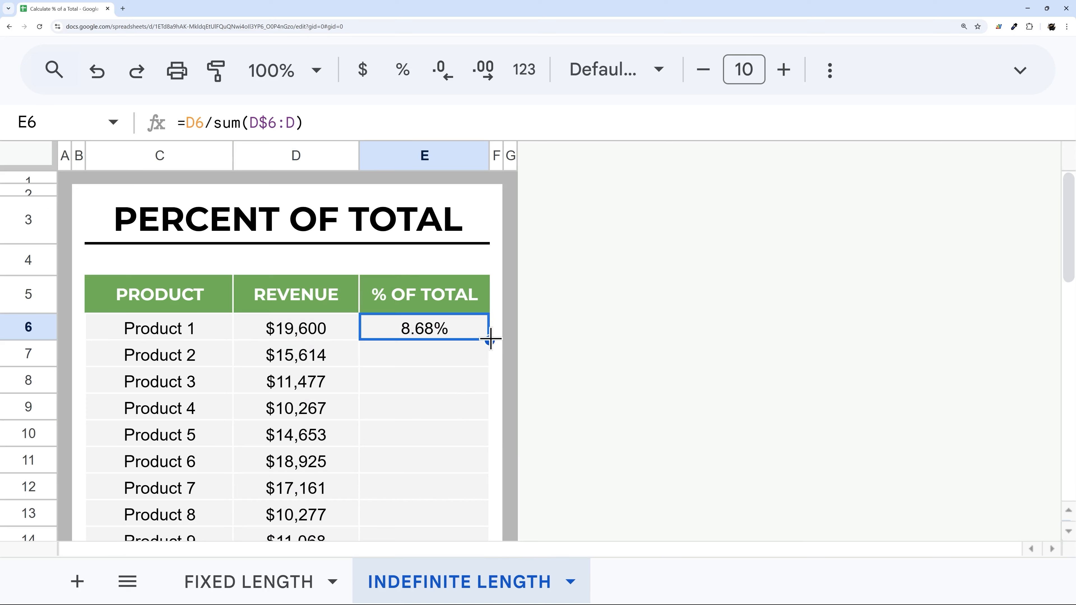
{"action": "left_click_drag", "start_coordinate": [490, 339], "coordinate": [468, 509]}
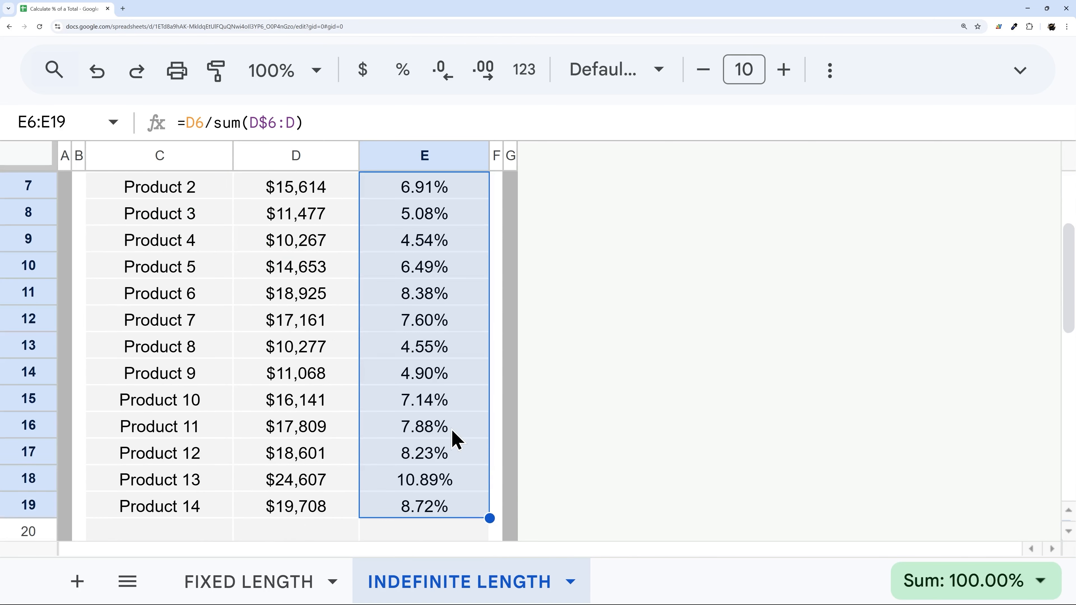
{"action": "scroll", "coordinate": [401, 405], "scroll_direction": "up", "scroll_amount": 3}
- Locate the Convert to table option for the product table without applying it
{"action": "left_click", "coordinate": [169, 297]}
{"action": "left_click", "coordinate": [1020, 70]}
{"action": "left_click", "coordinate": [334, 93]}
{"action": "scroll", "coordinate": [413, 467], "scroll_direction": "down", "scroll_amount": 3}
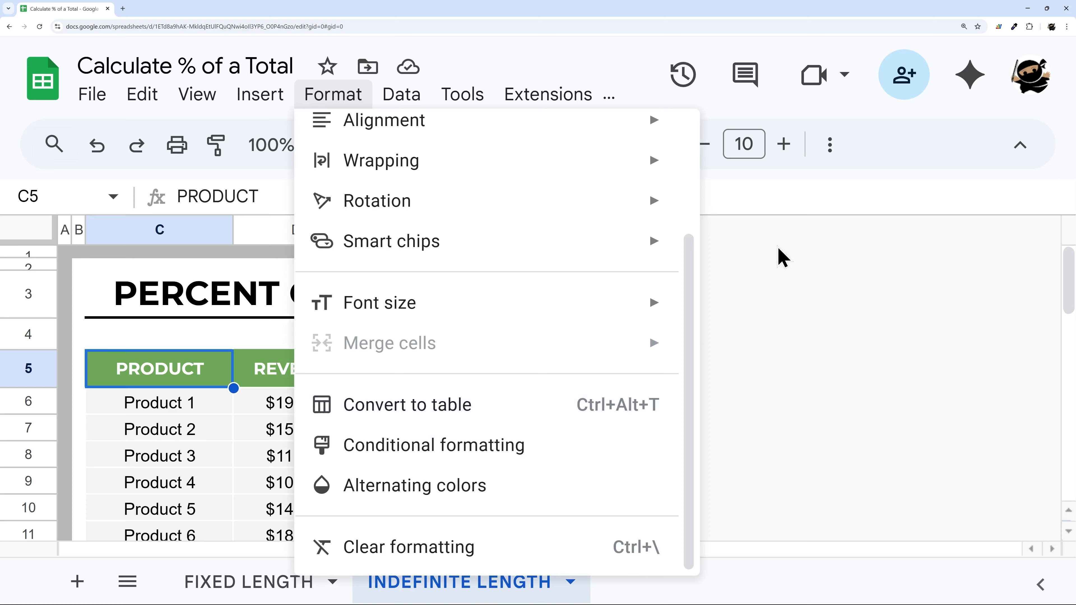
{"action": "left_click", "coordinate": [1004, 148]}
{"action": "scroll", "coordinate": [445, 303], "scroll_direction": "down", "scroll_amount": 3}
{"action": "left_click_drag", "start_coordinate": [418, 210], "coordinate": [425, 394]}
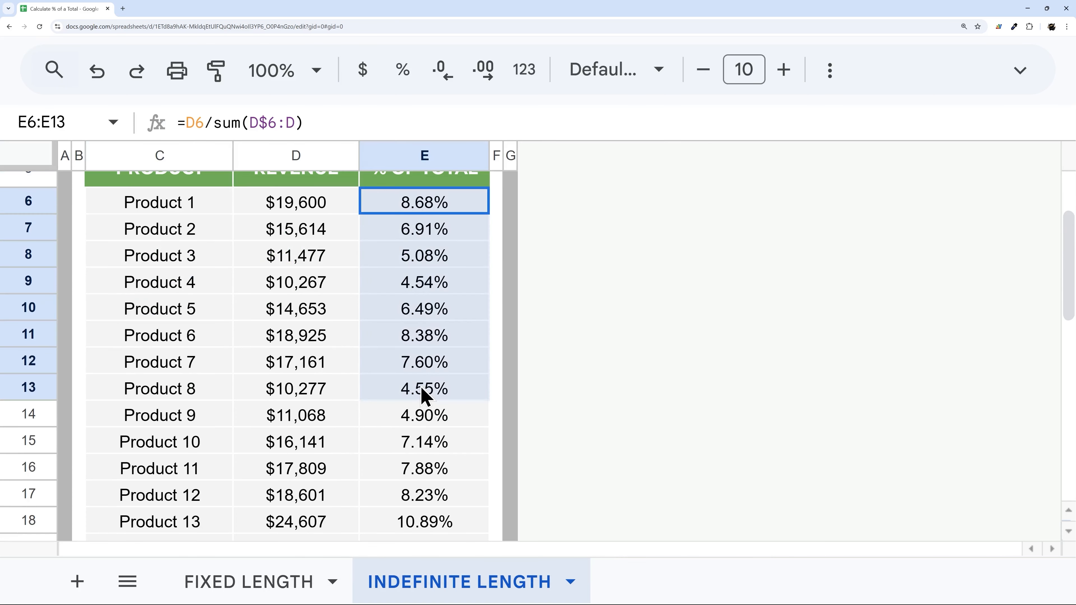
{"action": "scroll", "coordinate": [439, 351], "scroll_direction": "down", "scroll_amount": 3}
{"action": "left_click_drag", "start_coordinate": [132, 457], "coordinate": [377, 459]}
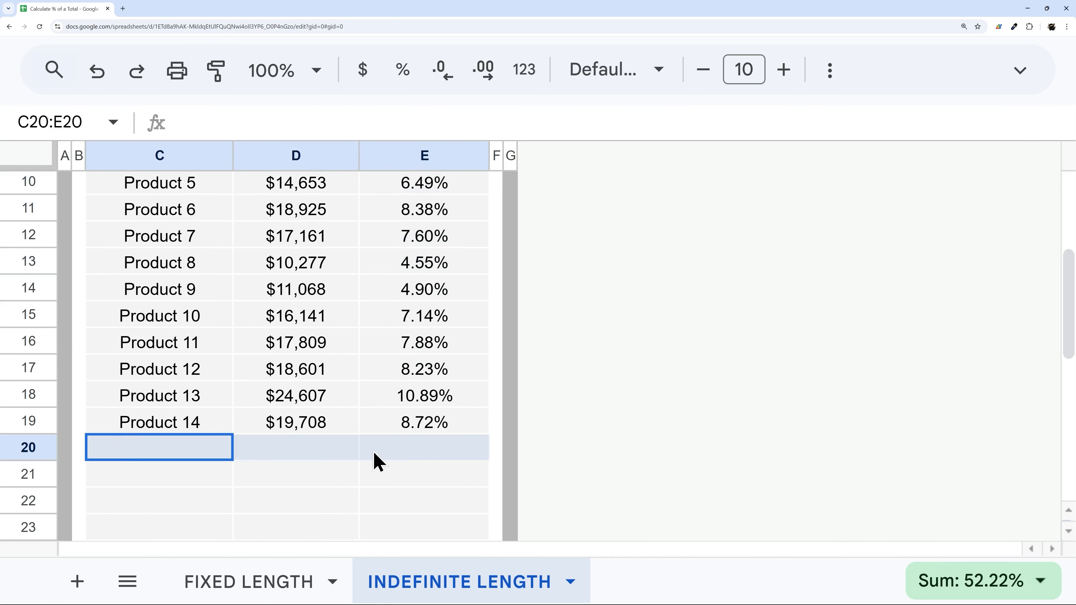
{"action": "scroll", "coordinate": [363, 361], "scroll_direction": "up", "scroll_amount": 3}
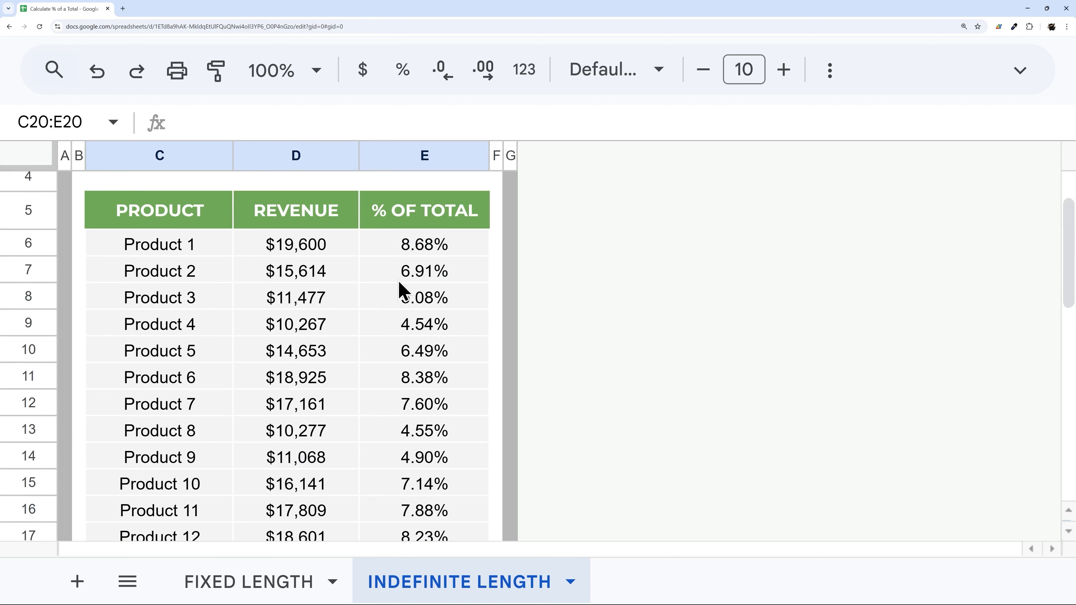
- Try to fill the E19 formula down into the empty rows below Product 14, then undo the fill
{"action": "scroll", "coordinate": [442, 339], "scroll_direction": "down", "scroll_amount": 3}
{"action": "left_click", "coordinate": [422, 381]}
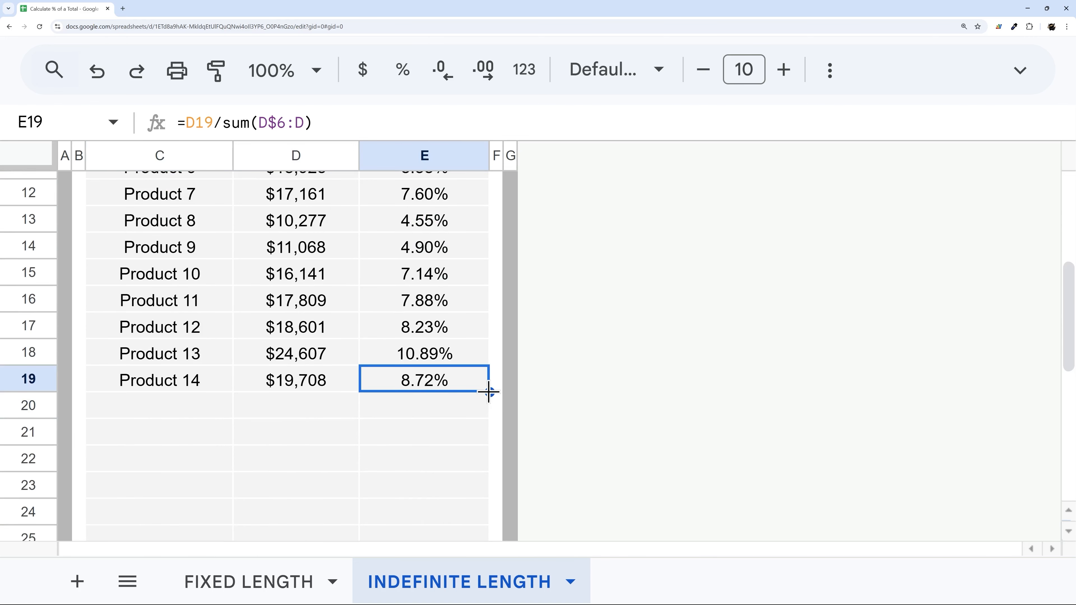
{"action": "left_click_drag", "start_coordinate": [490, 391], "coordinate": [478, 459]}
{"action": "key", "text": "ctrl+z"}
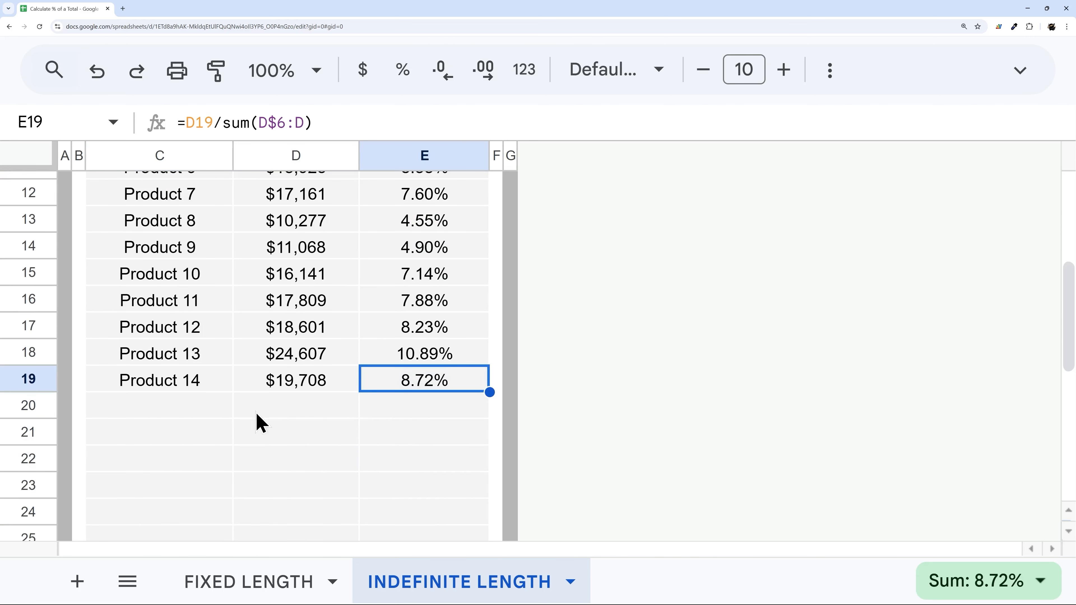
- Add Product 15 with a revenue of 20456 in row 20, directly below Product 14
{"action": "left_click", "coordinate": [190, 389]}
{"action": "left_click", "coordinate": [189, 400]}
{"action": "type", "text": "Pro"}
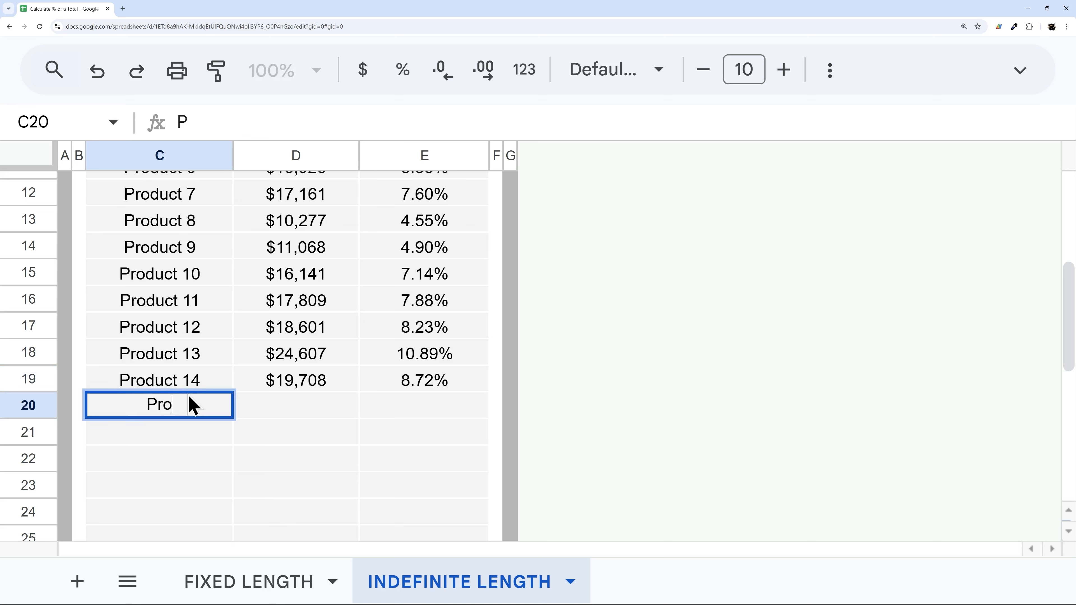
{"action": "type", "text": "duct 15"}
{"action": "key", "text": "Tab"}
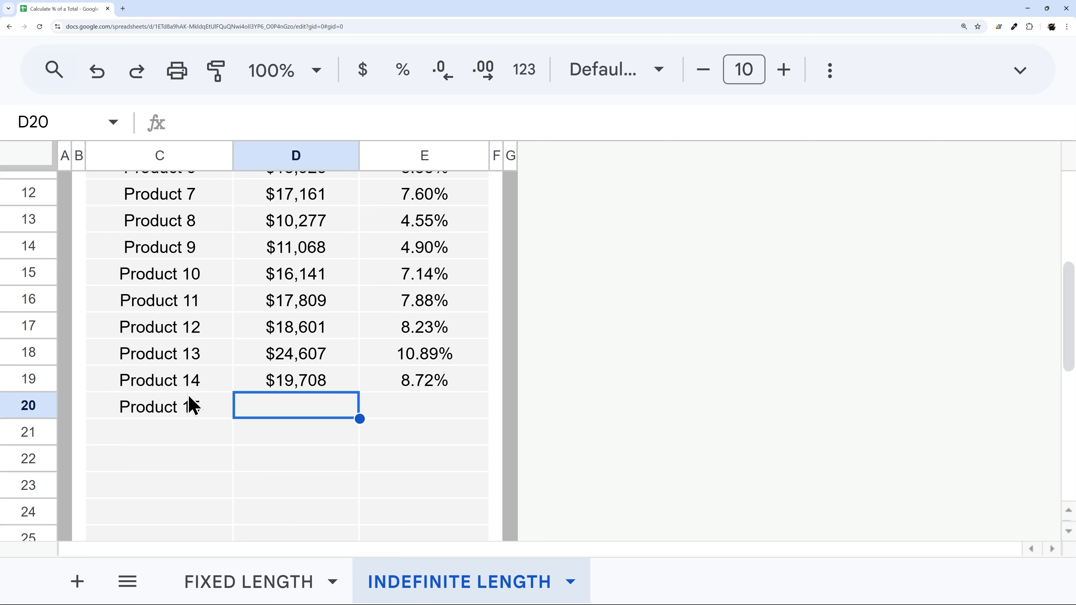
{"action": "type", "text": "20456"}
{"action": "key", "text": "Return"}
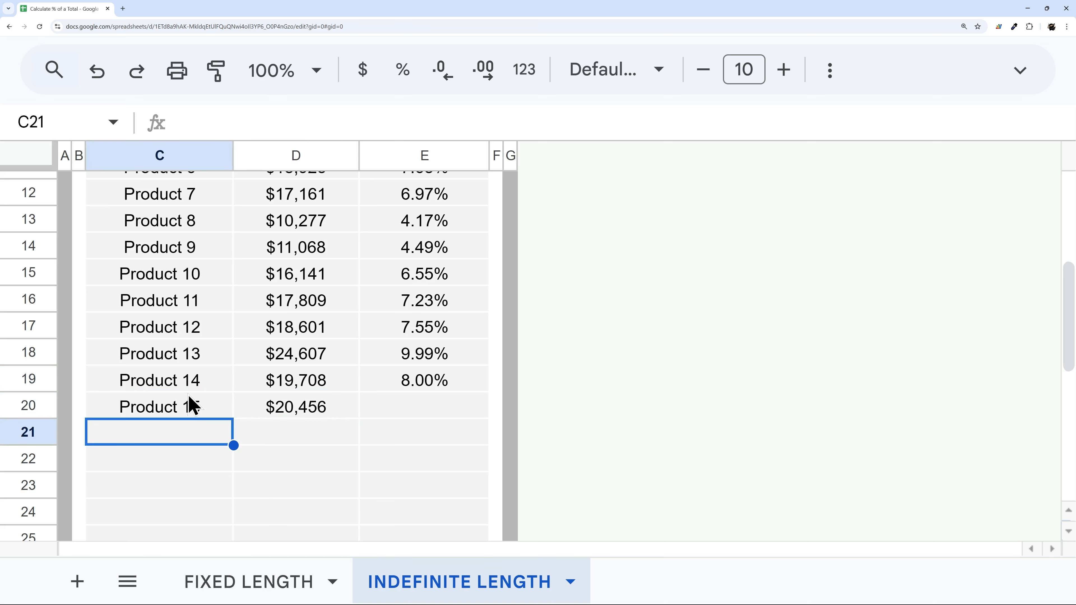
- Fill the % OF TOTAL formula from E19 down to the Product 15 row, E20, undoing any fill beyond it
{"action": "left_click", "coordinate": [402, 406]}
{"action": "left_click", "coordinate": [424, 381]}
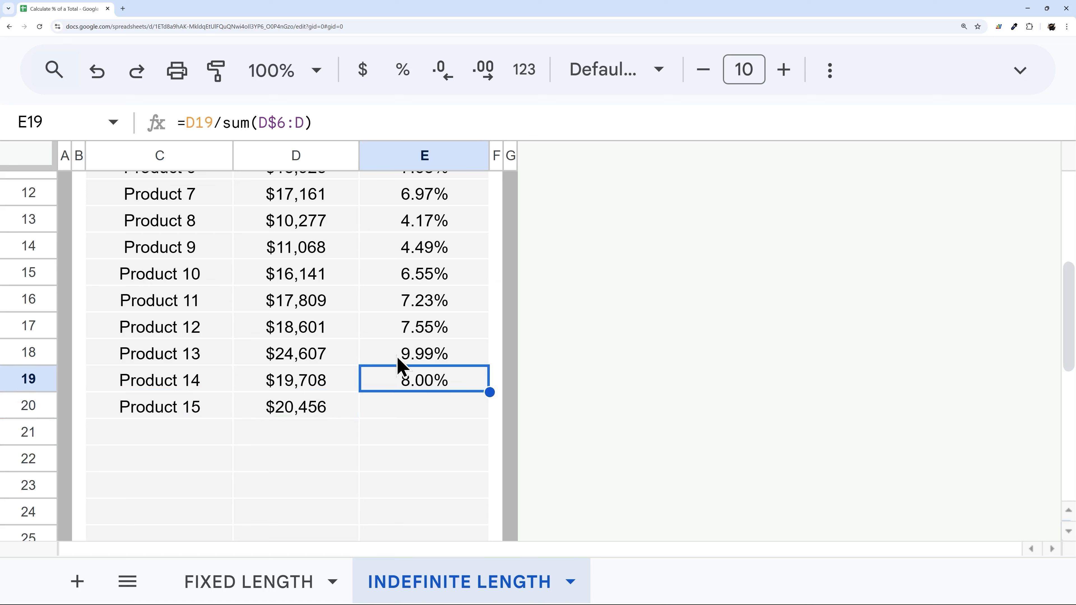
{"action": "left_click", "coordinate": [405, 414]}
{"action": "left_click", "coordinate": [480, 385]}
{"action": "left_click_drag", "start_coordinate": [490, 393], "coordinate": [470, 502]}
{"action": "key", "text": "ctrl+z"}
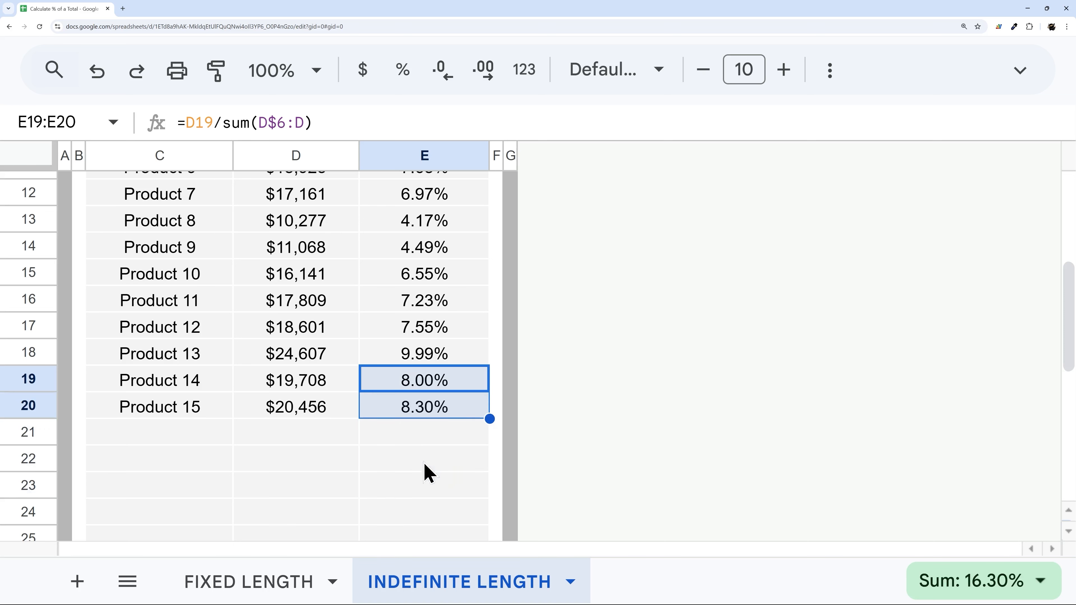
- Clear the % OF TOTAL formulas in E20 and E7:E19, keeping only the one in E6
{"action": "left_click", "coordinate": [423, 412]}
{"action": "key", "text": "Delete"}
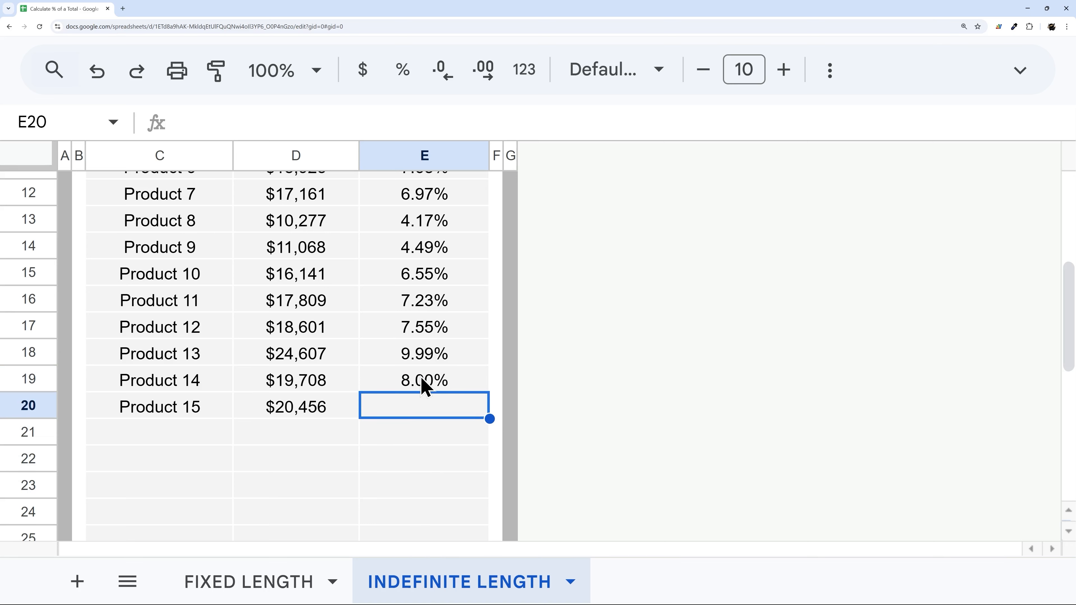
{"action": "scroll", "coordinate": [421, 377], "scroll_direction": "up", "scroll_amount": 4}
{"action": "left_click_drag", "start_coordinate": [421, 378], "coordinate": [430, 281]}
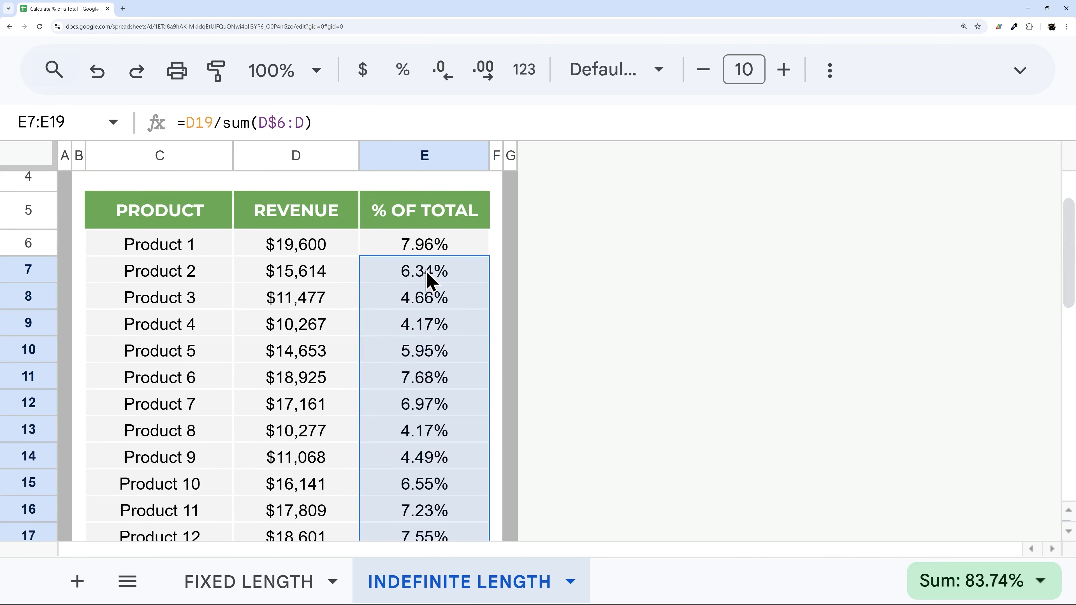
{"action": "key", "text": "Delete"}
- Edit the E6 formula to start with arrayformula( and extend its D6 reference to the open range D6:D
{"action": "scroll", "coordinate": [423, 288], "scroll_direction": "up", "scroll_amount": 2}
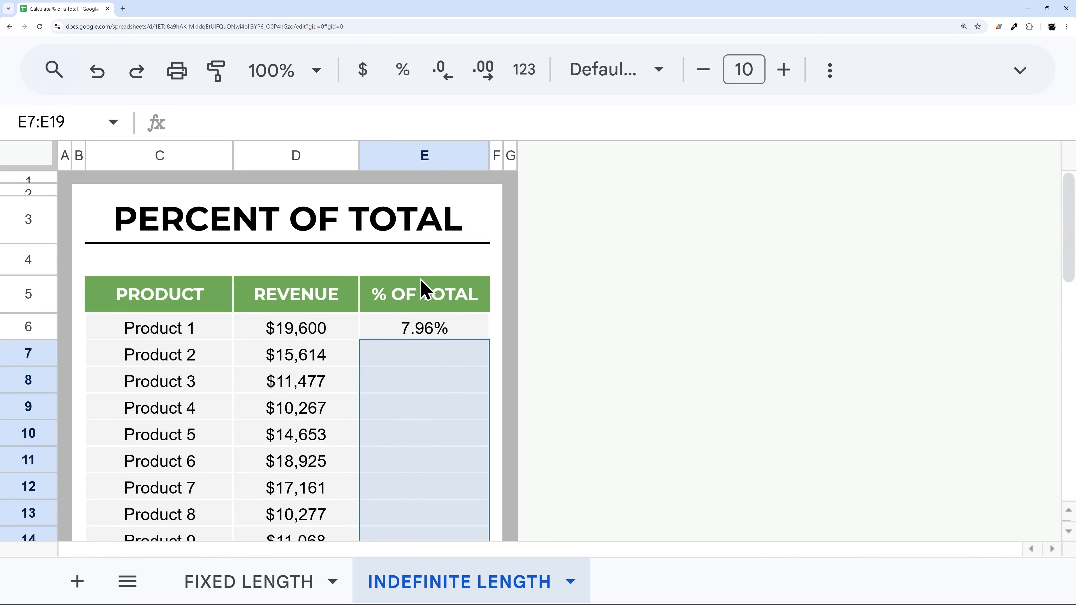
{"action": "left_click", "coordinate": [409, 329]}
{"action": "double_click", "coordinate": [420, 337]}
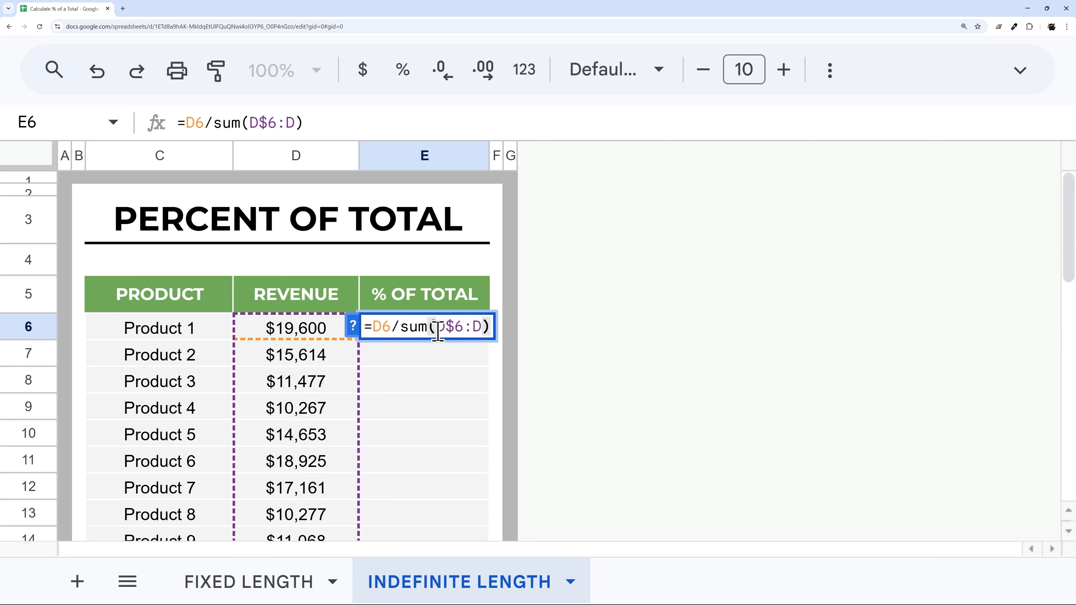
{"action": "scroll", "coordinate": [341, 347], "scroll_direction": "down", "scroll_amount": 3}
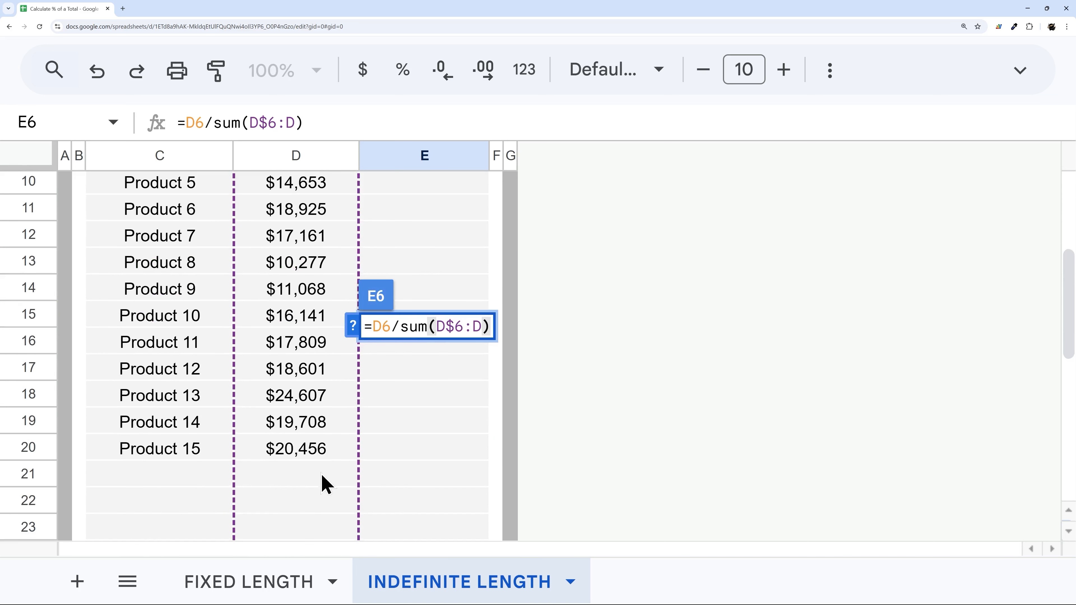
{"action": "scroll", "coordinate": [377, 384], "scroll_direction": "up", "scroll_amount": 3}
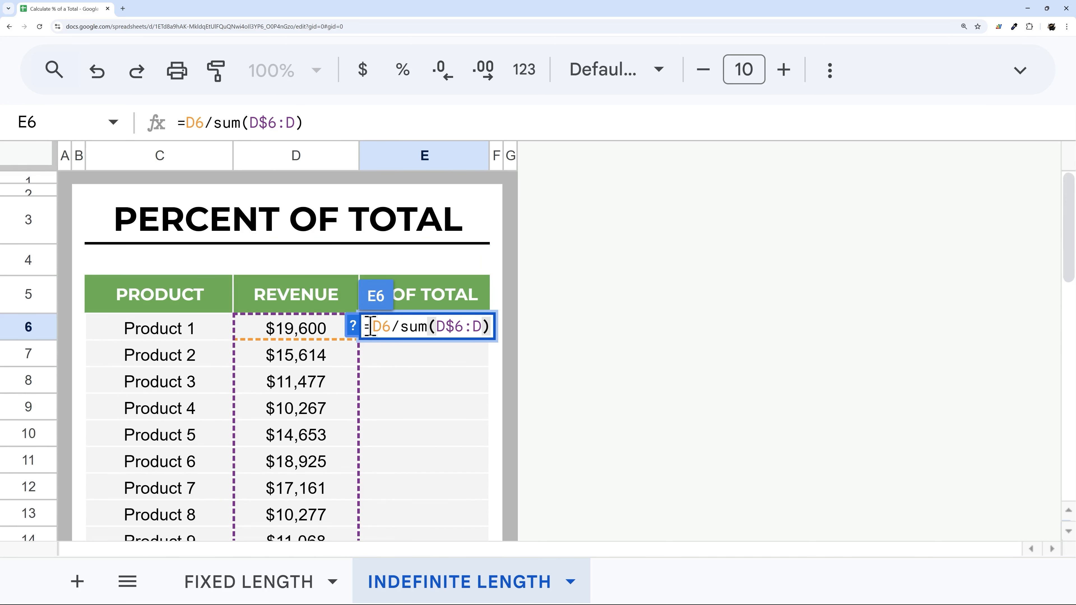
{"action": "left_click", "coordinate": [381, 327]}
{"action": "type", "text": "arrayformula"}
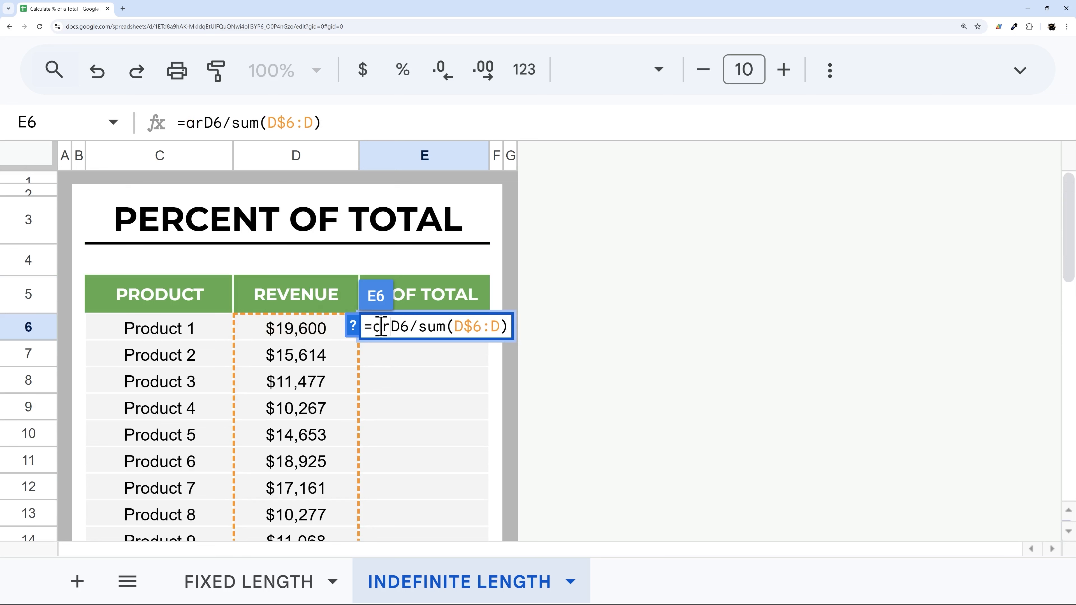
{"action": "type", "text": "(D6"}
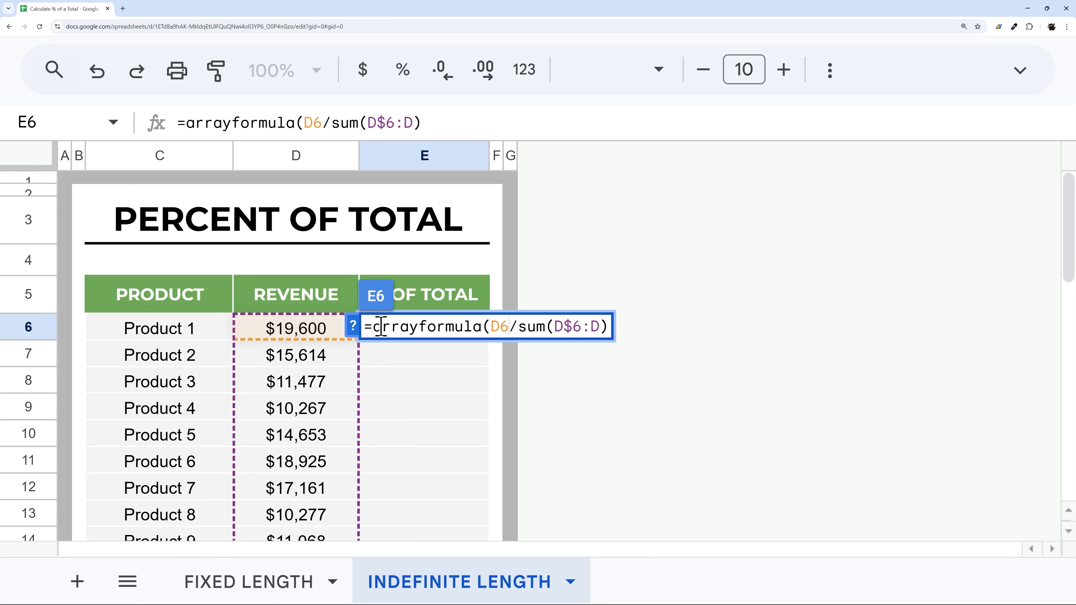
{"action": "type", "text": ":D"}
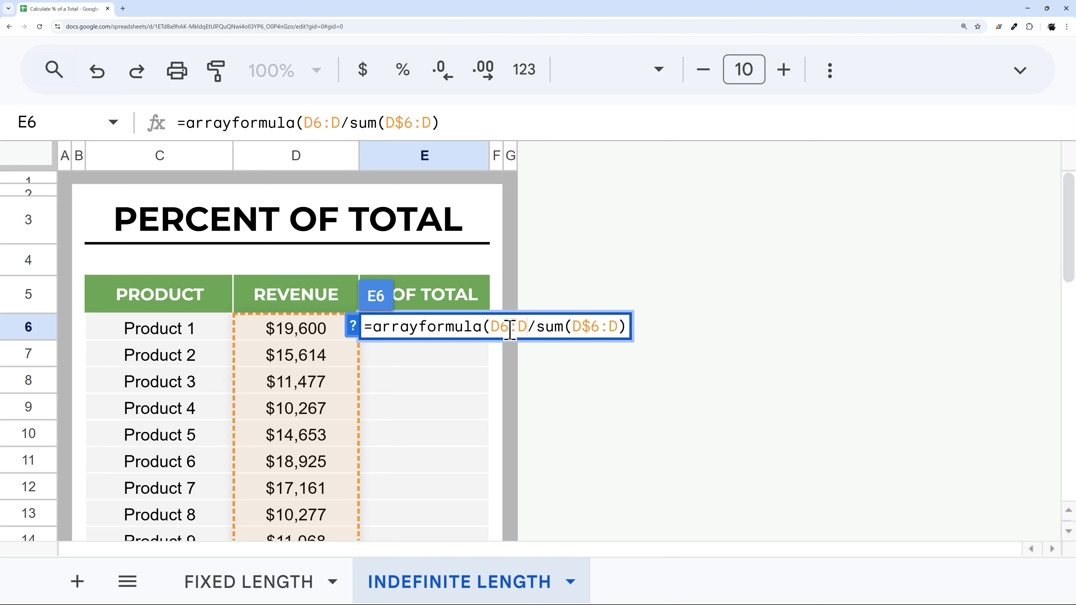
- Add a blank-row check so the E6 formula reads =arrayformula(IF(D6:D="",,D6:D/sum(D$6:D)))
{"action": "scroll", "coordinate": [329, 377], "scroll_direction": "down", "scroll_amount": 8}
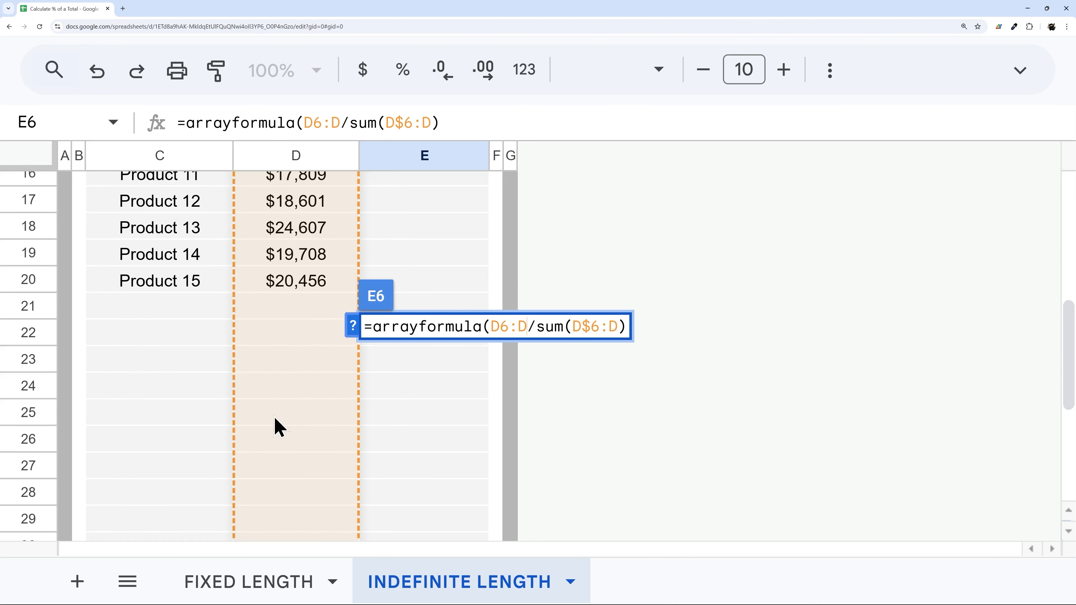
{"action": "scroll", "coordinate": [292, 330], "scroll_direction": "up", "scroll_amount": 8}
{"action": "left_click", "coordinate": [488, 325]}
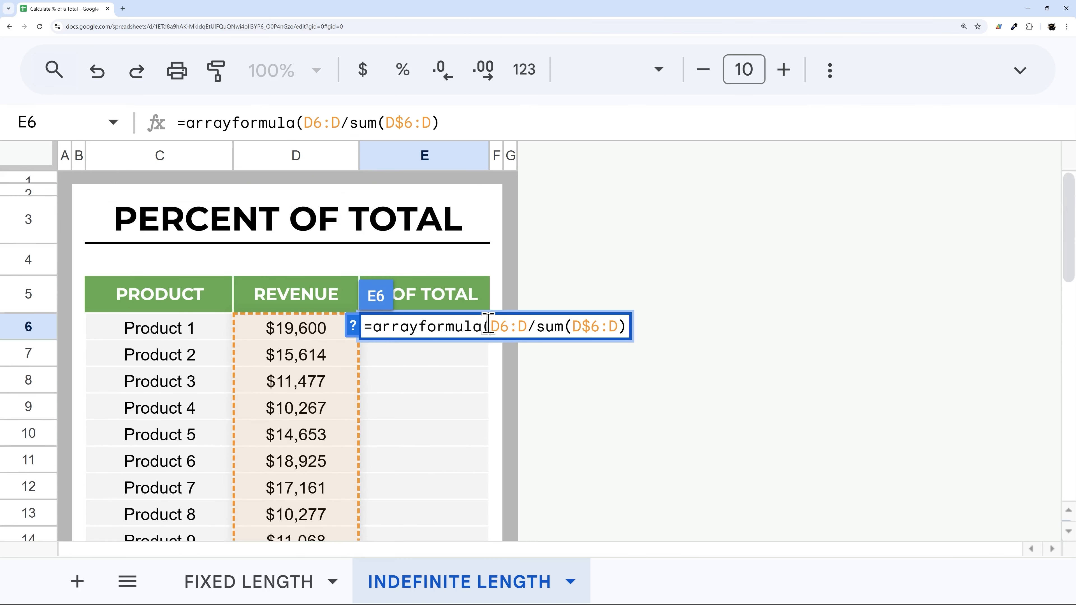
{"action": "type", "text": "IF(D6:D"}
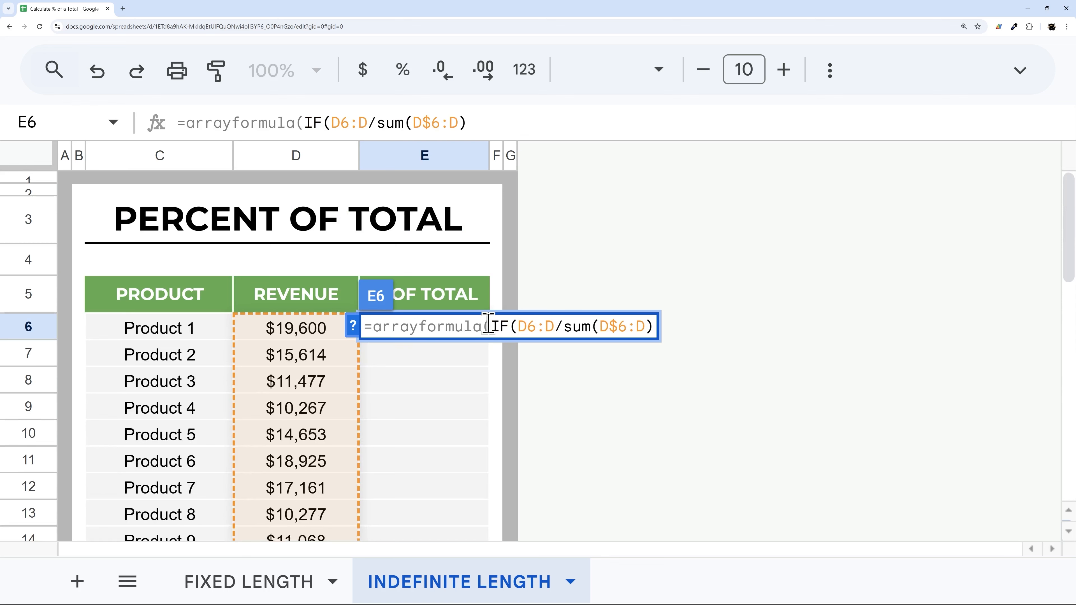
{"action": "type", "text": "=\"\""}
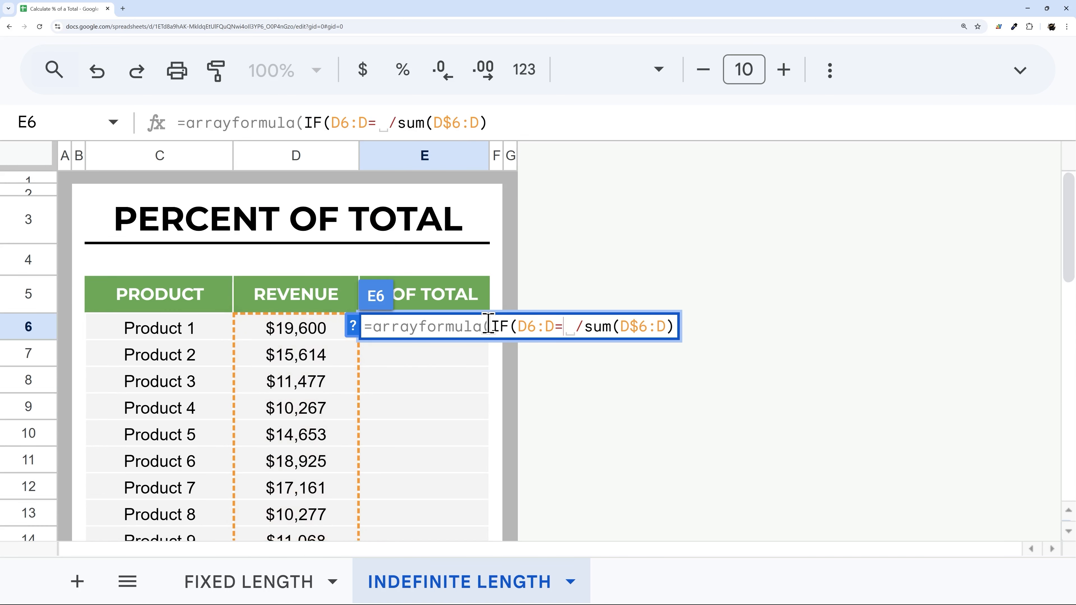
{"action": "type", "text": ",,"}
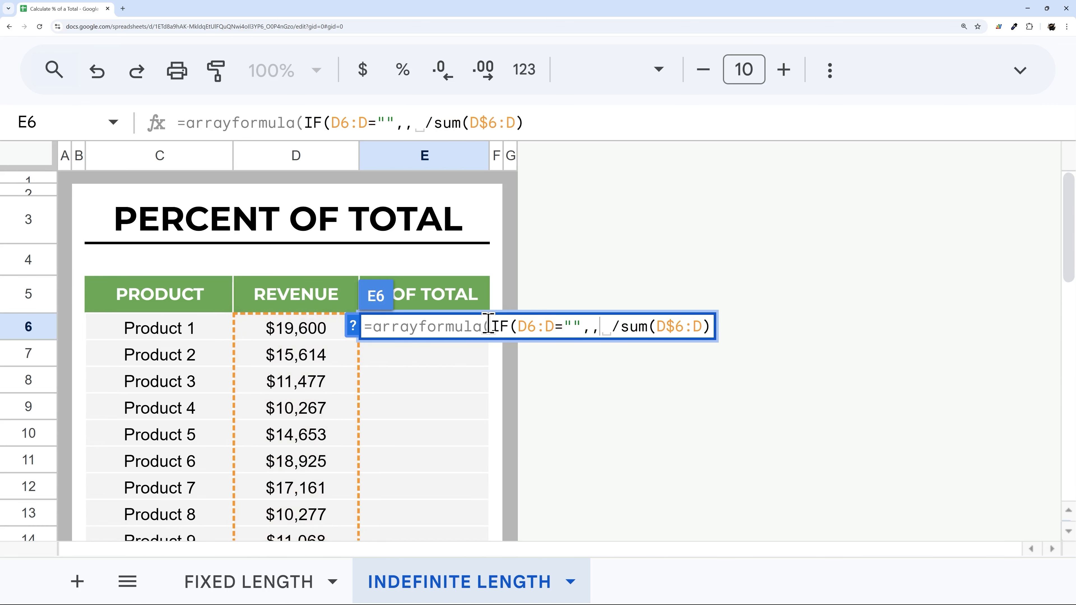
{"action": "type", "text": "D6:D"}
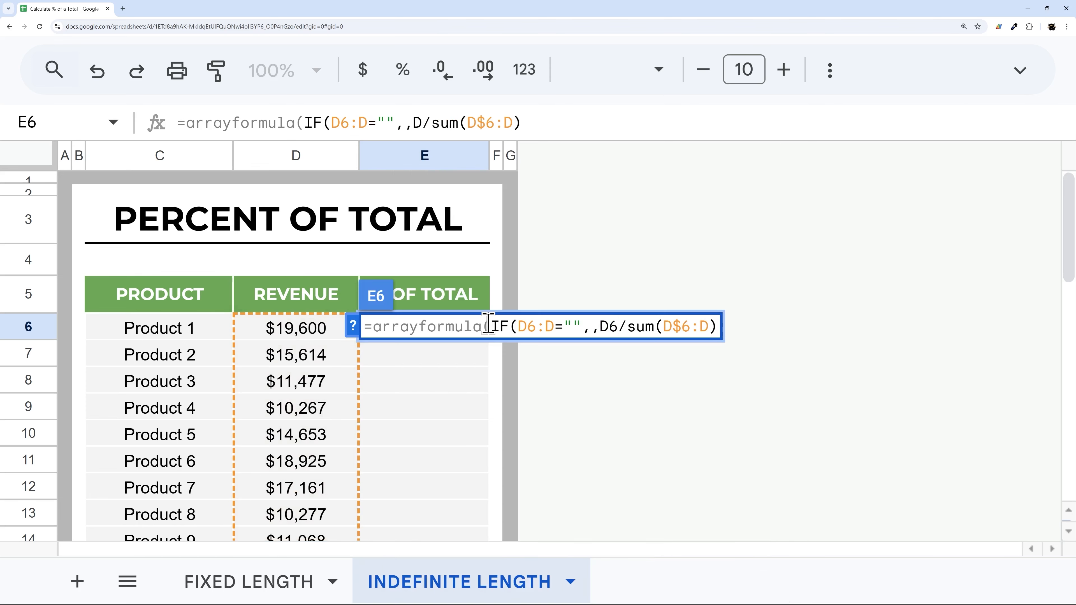
{"action": "key", "text": "End"}
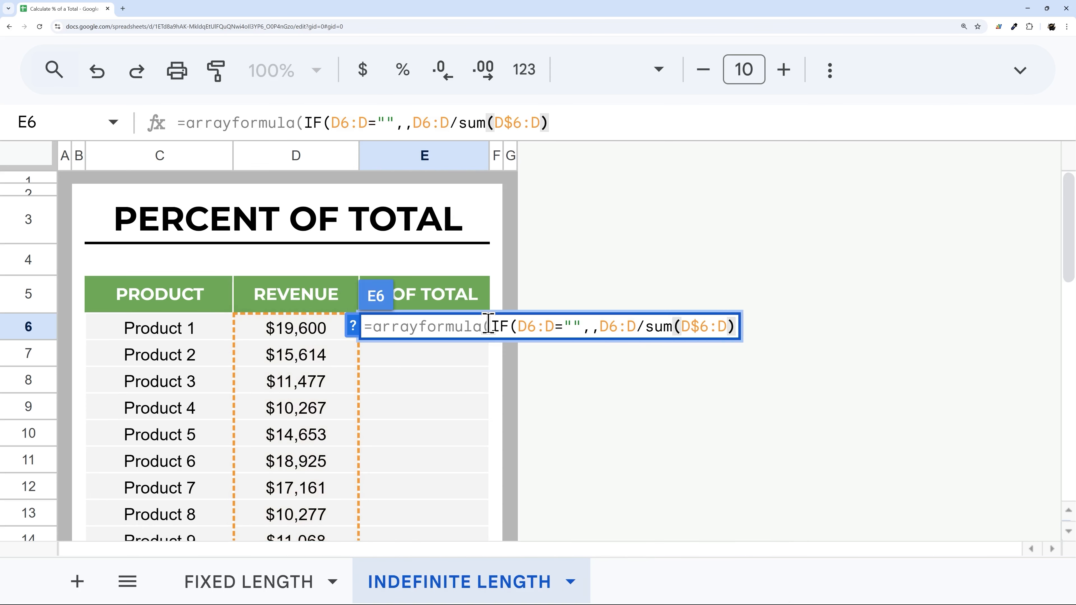
{"action": "type", "text": "))"}
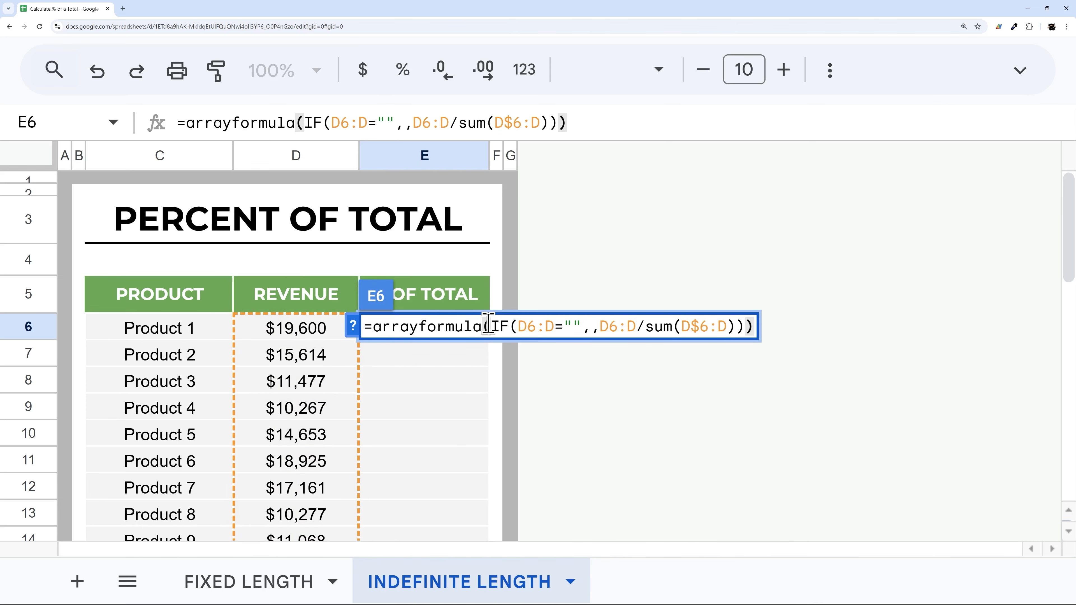
{"action": "key", "text": "Return"}
- Add Product 16 with a revenue of 15470 in row 21 and check its % OF TOTAL cell, E21
{"action": "scroll", "coordinate": [448, 360], "scroll_direction": "down", "scroll_amount": 3}
{"action": "scroll", "coordinate": [445, 354], "scroll_direction": "down", "scroll_amount": 3}
{"action": "left_click", "coordinate": [159, 433]}
{"action": "type", "text": "Product 16"}
{"action": "key", "text": "Tab"}
{"action": "type", "text": "15470"}
{"action": "key", "text": "Return"}
{"action": "left_click", "coordinate": [451, 434]}
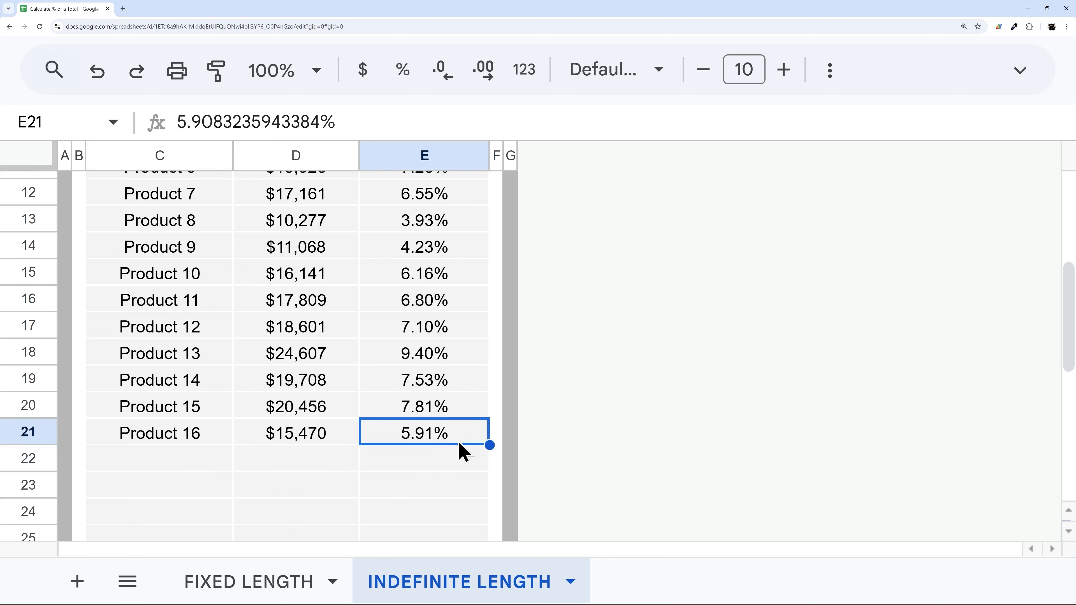
{"action": "scroll", "coordinate": [447, 435], "scroll_direction": "up", "scroll_amount": 7}
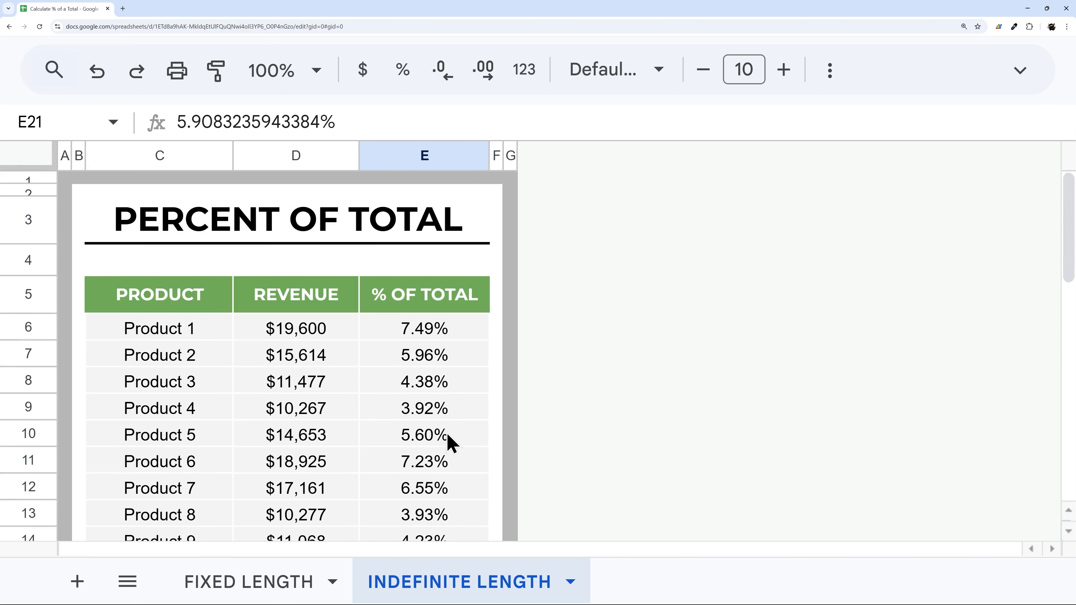